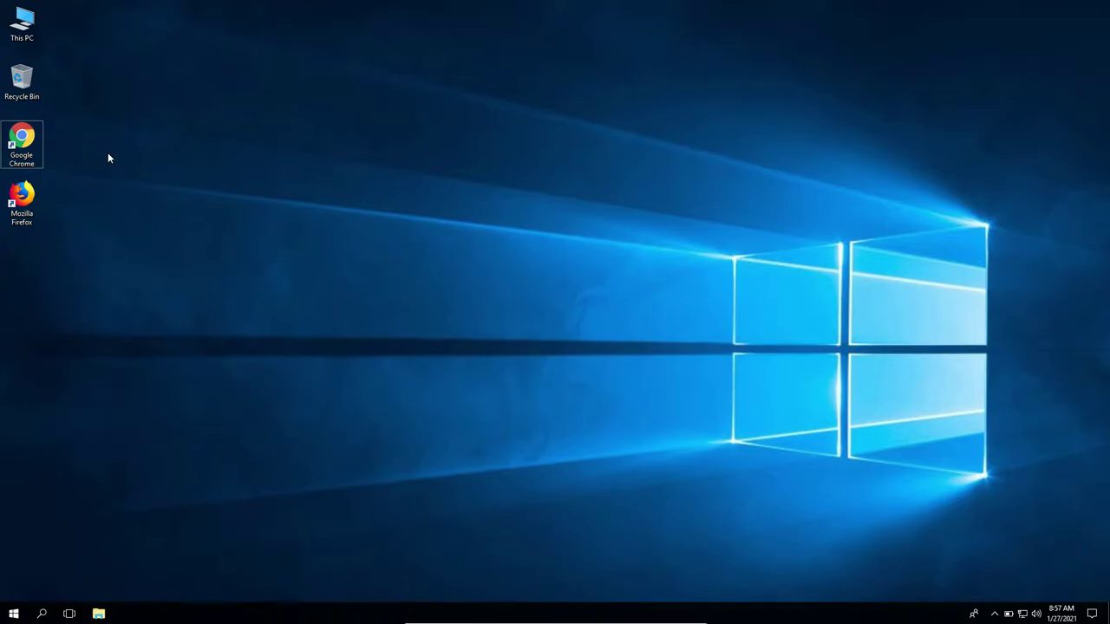
# Open Google Chrome and check its update status on the About Google Chrome page.
pyautogui.doubleClick(35, 149)
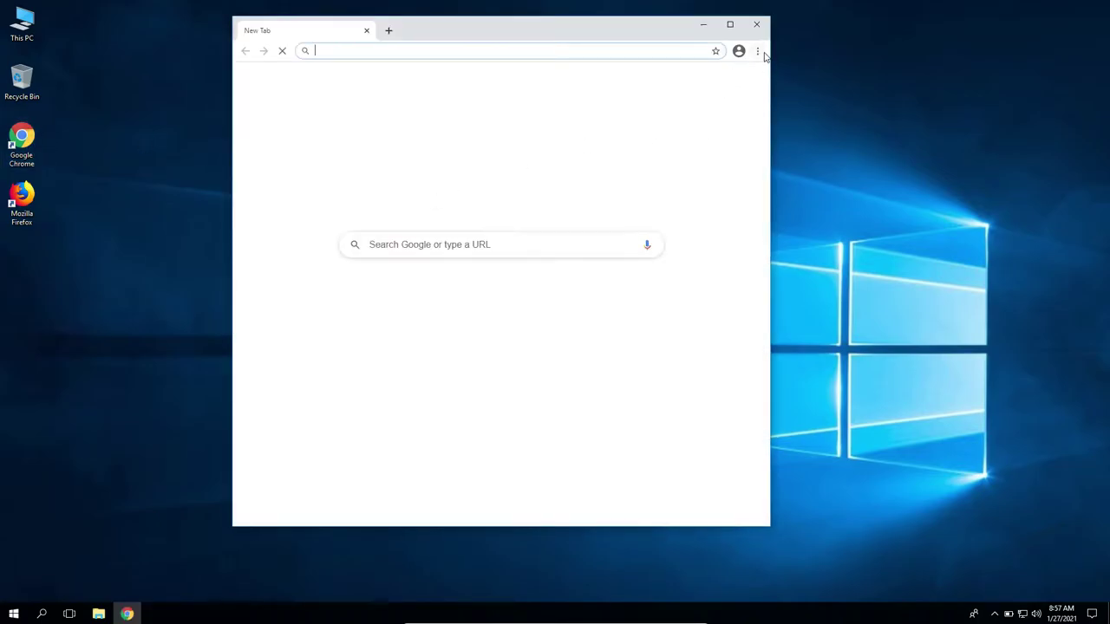
pyautogui.click(757, 52)
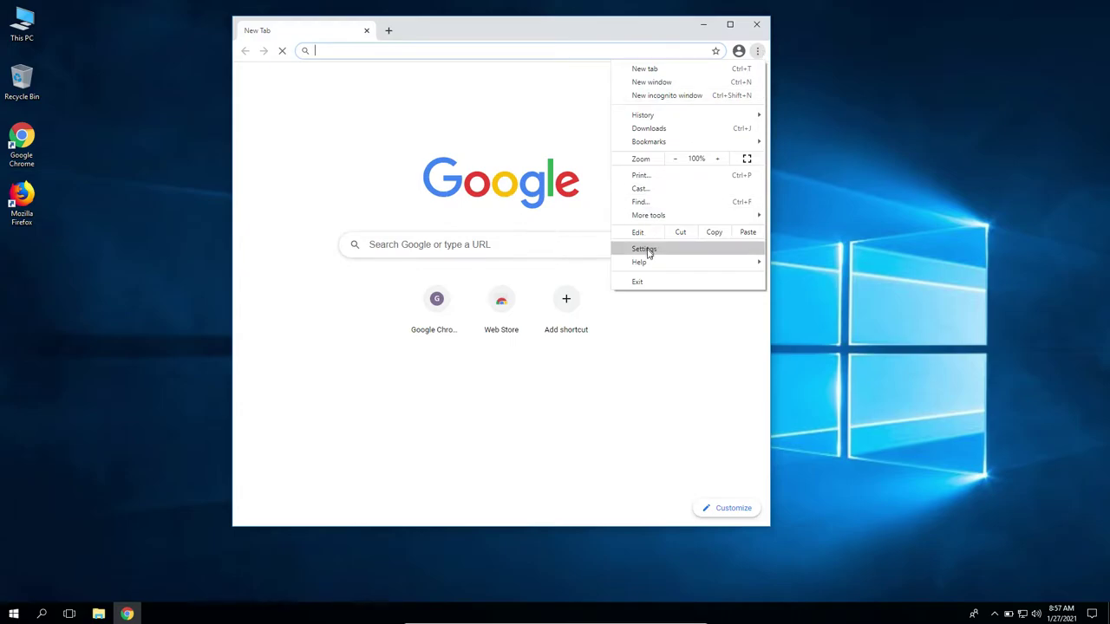
pyautogui.moveTo(649, 263)
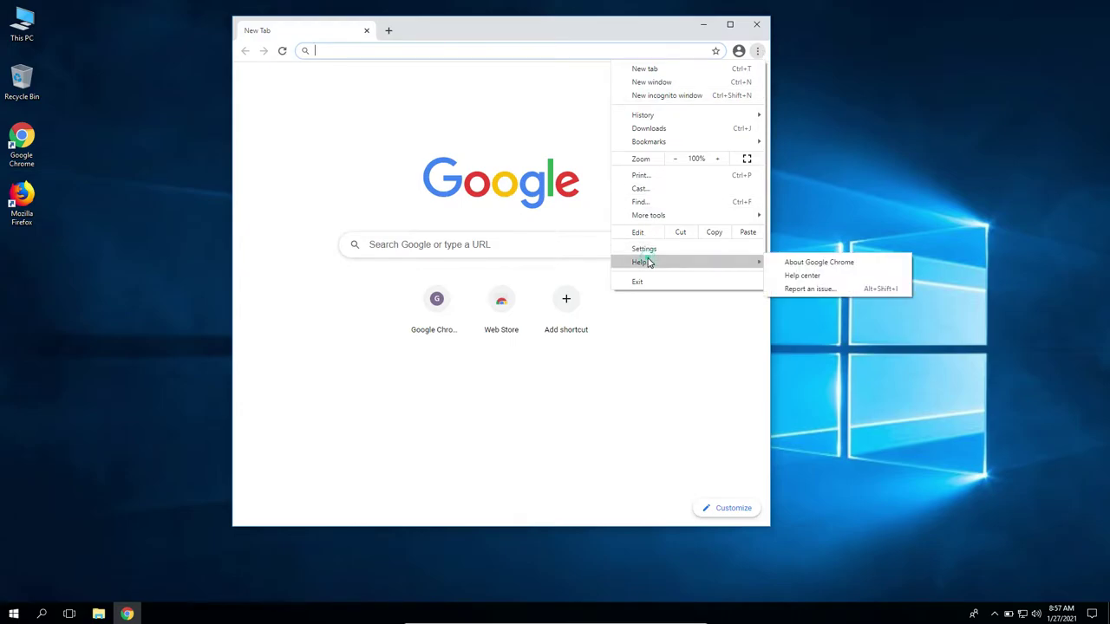
pyautogui.click(829, 269)
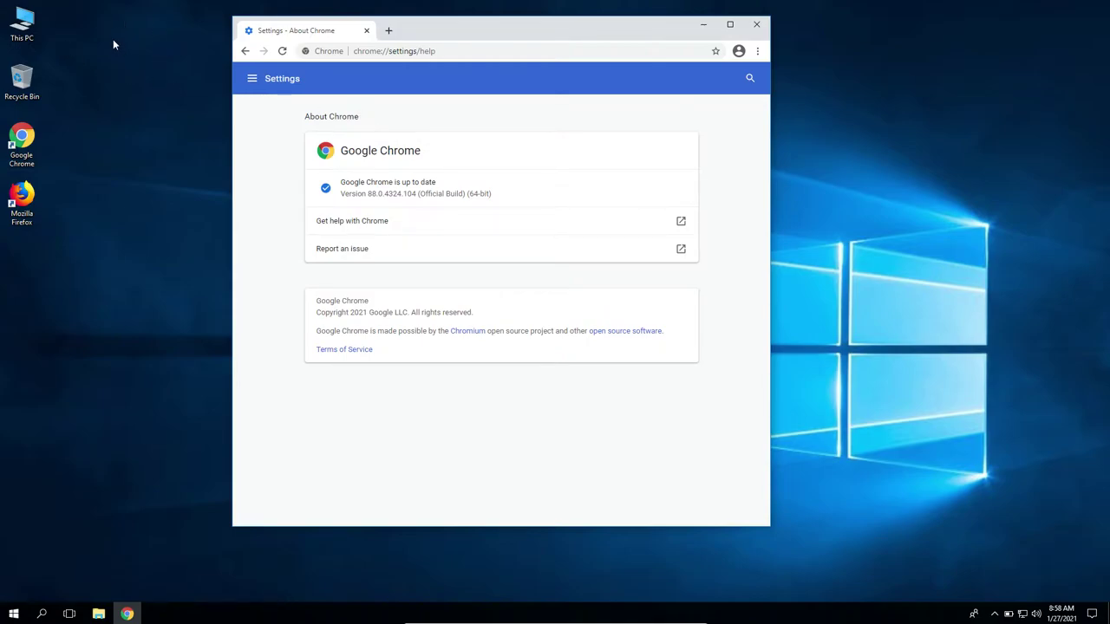
# Open the folder C:\Program Files (x86)\Google\Update in File Explorer and move its window so the files are easy to reach.
pyautogui.doubleClick(26, 28)
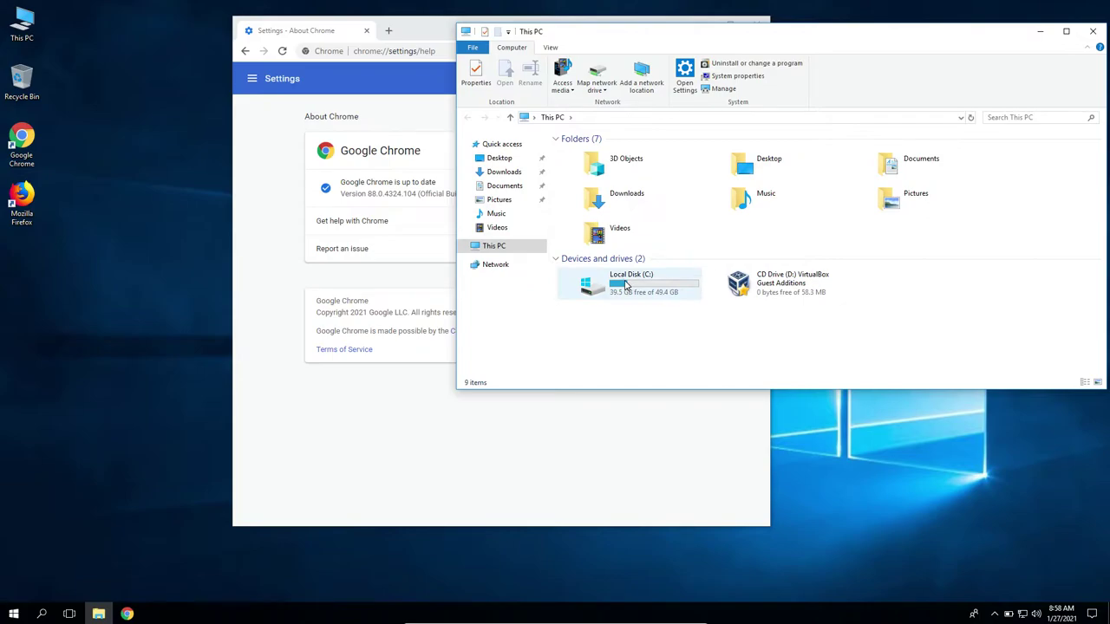
pyautogui.doubleClick(626, 286)
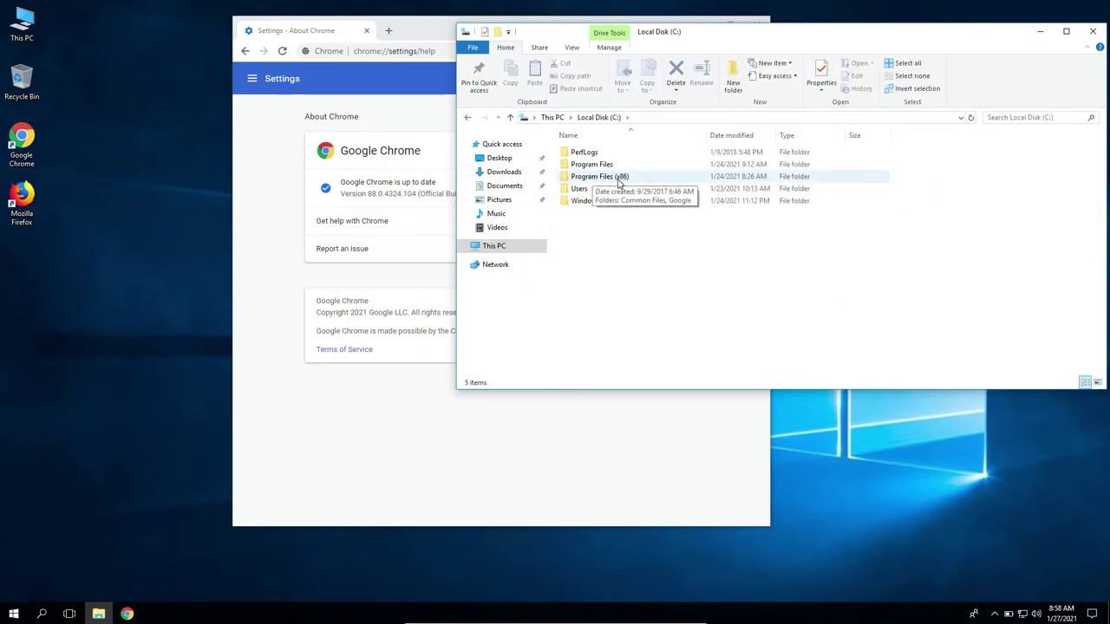
pyautogui.doubleClick(618, 179)
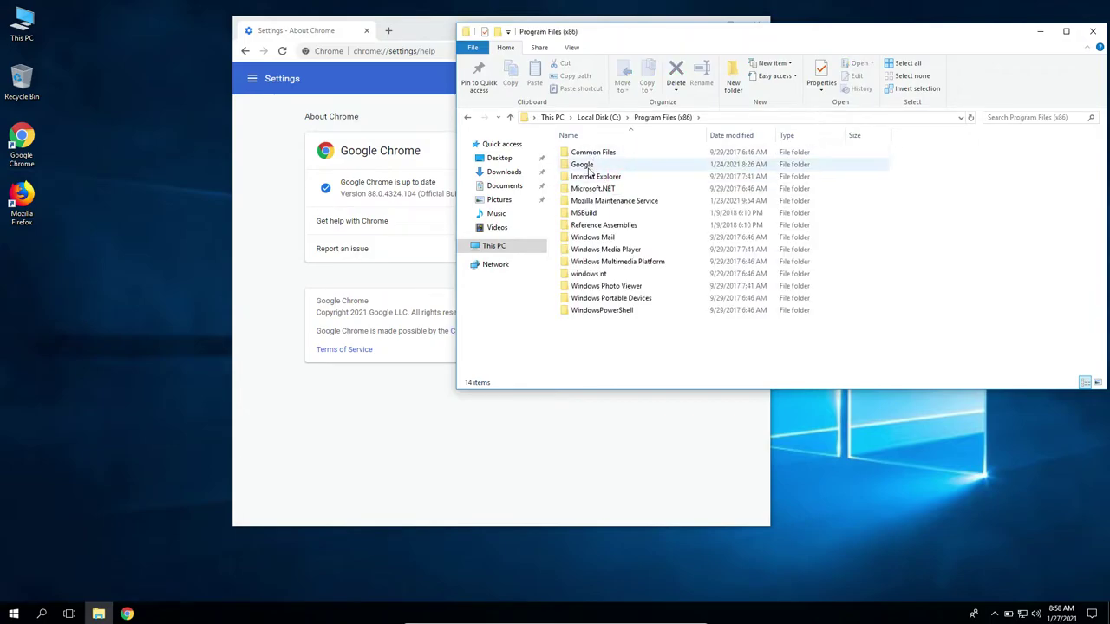
pyautogui.doubleClick(587, 167)
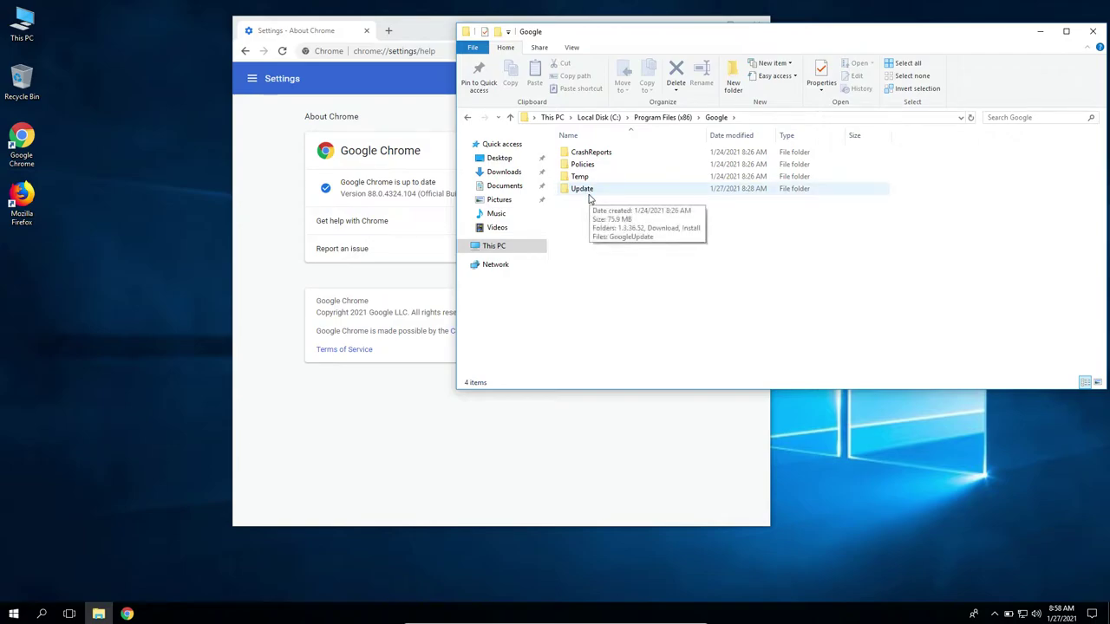
pyautogui.doubleClick(582, 188)
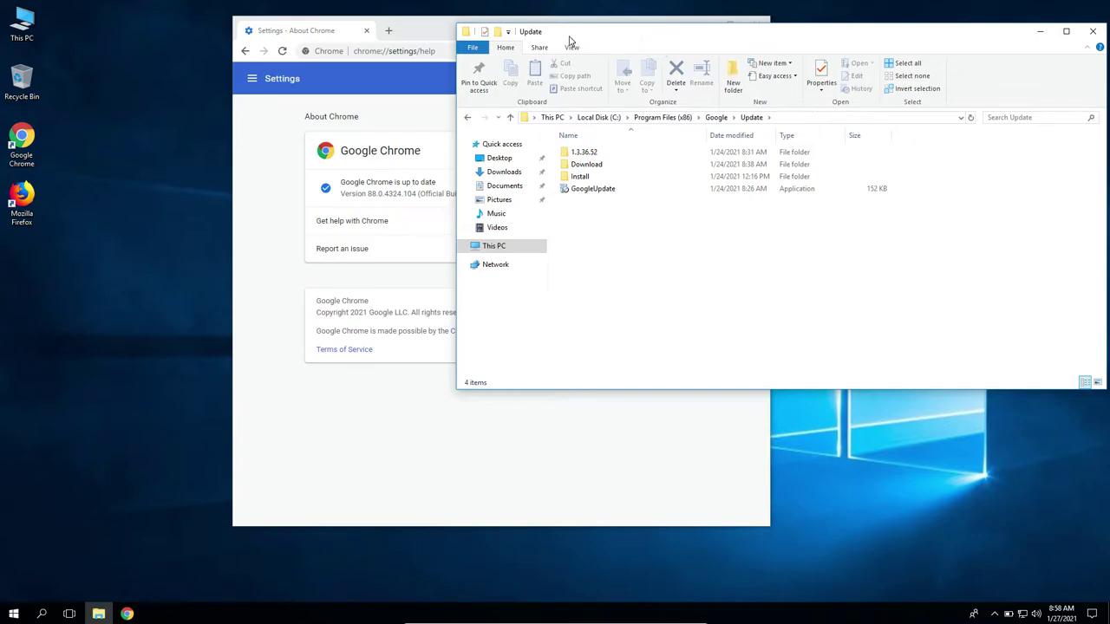
pyautogui.moveTo(569, 31); pyautogui.dragTo(293, 43)
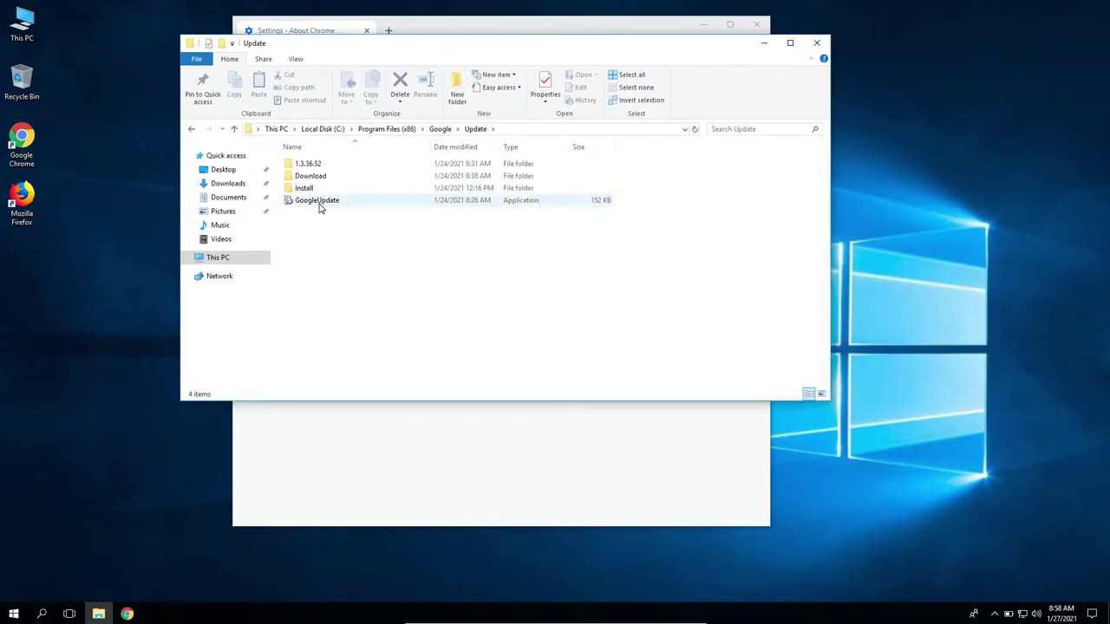
# Rename the GoogleUpdate application in the Update folder to GoogleUpdate1.
pyautogui.click(320, 205)
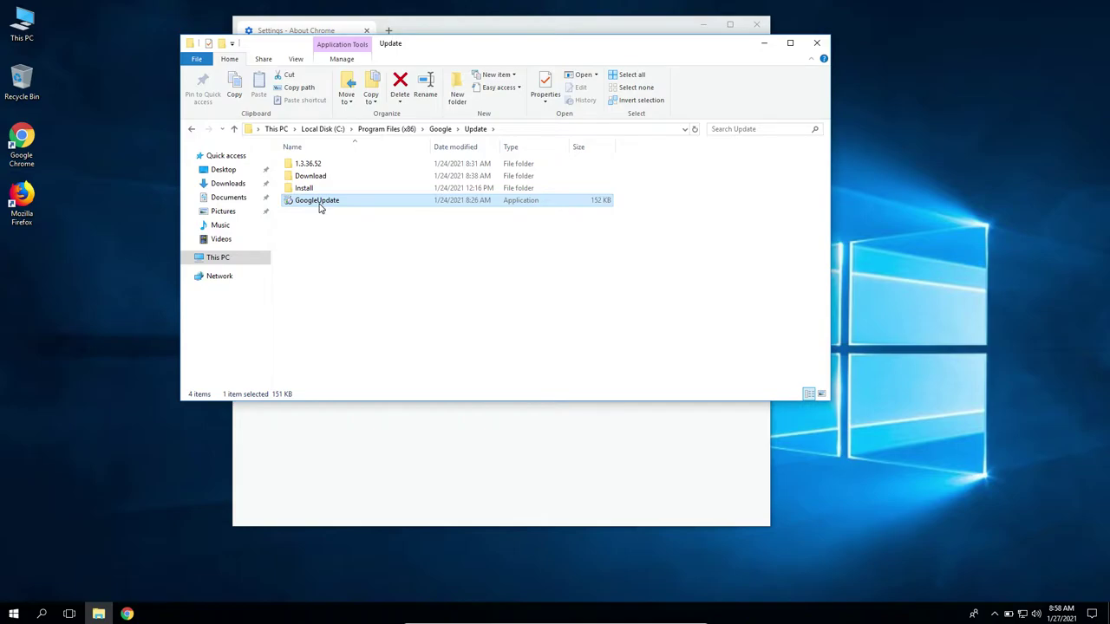
pyautogui.rightClick(319, 206)
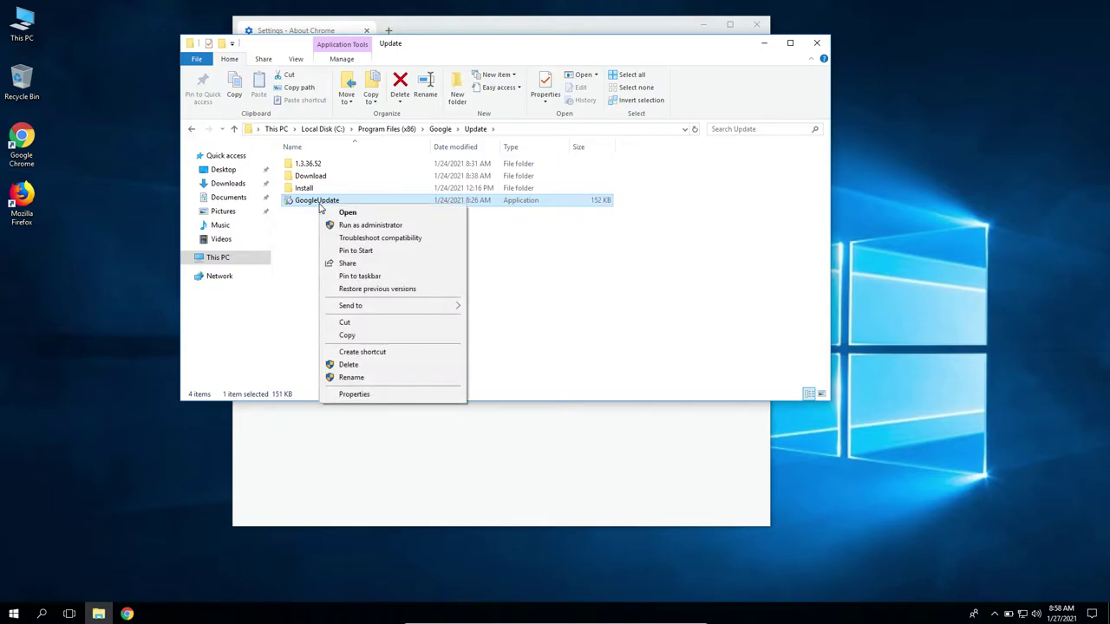
pyautogui.click(332, 380)
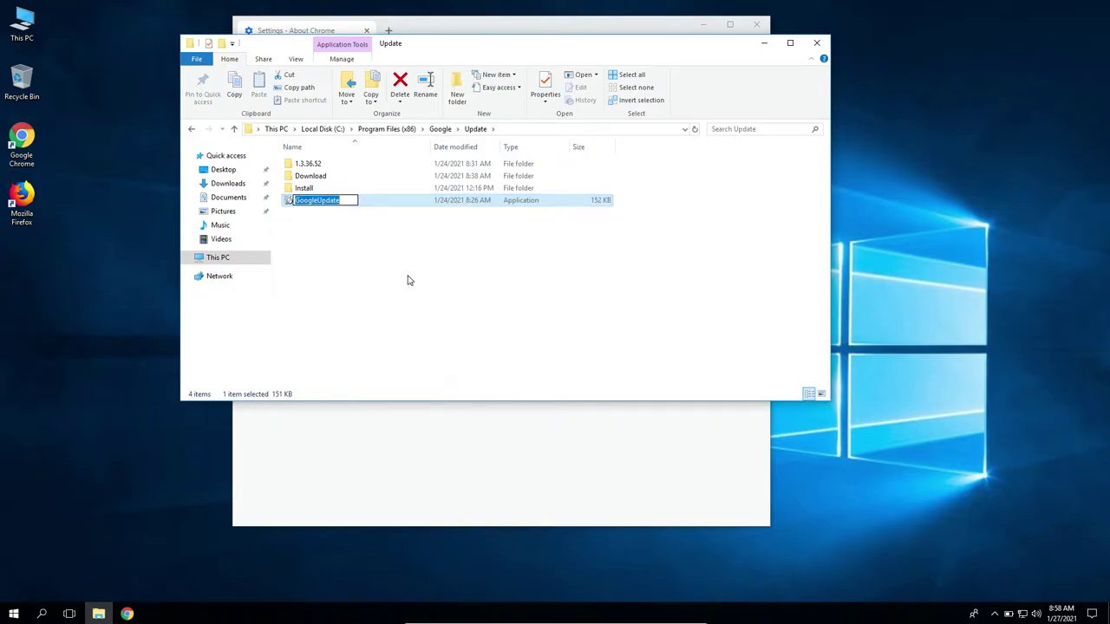
pyautogui.click(354, 199)
pyautogui.write('1')
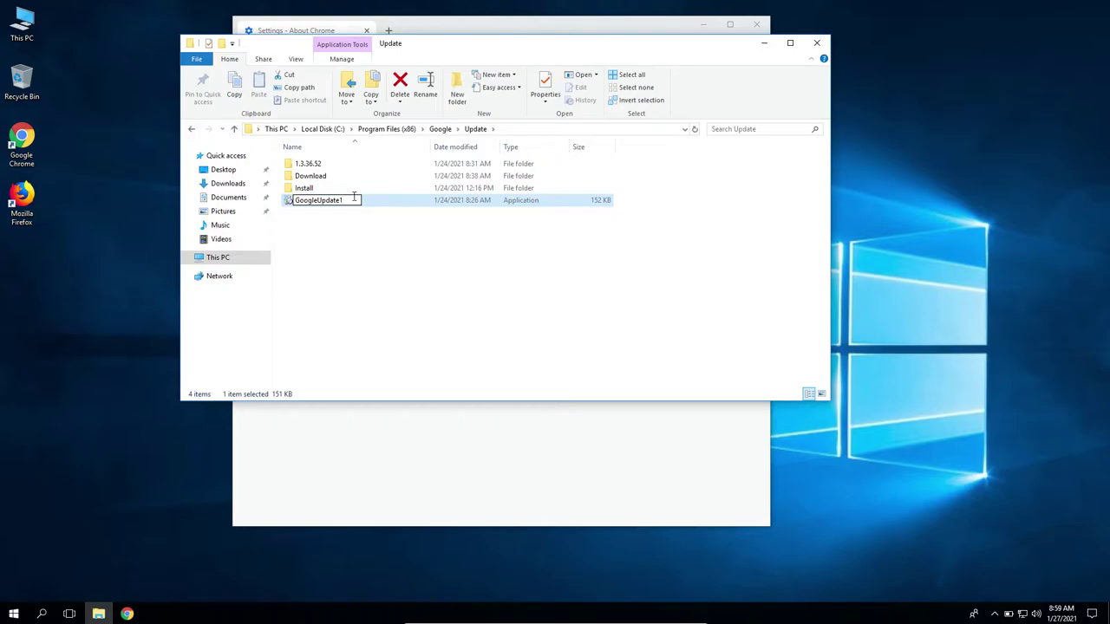
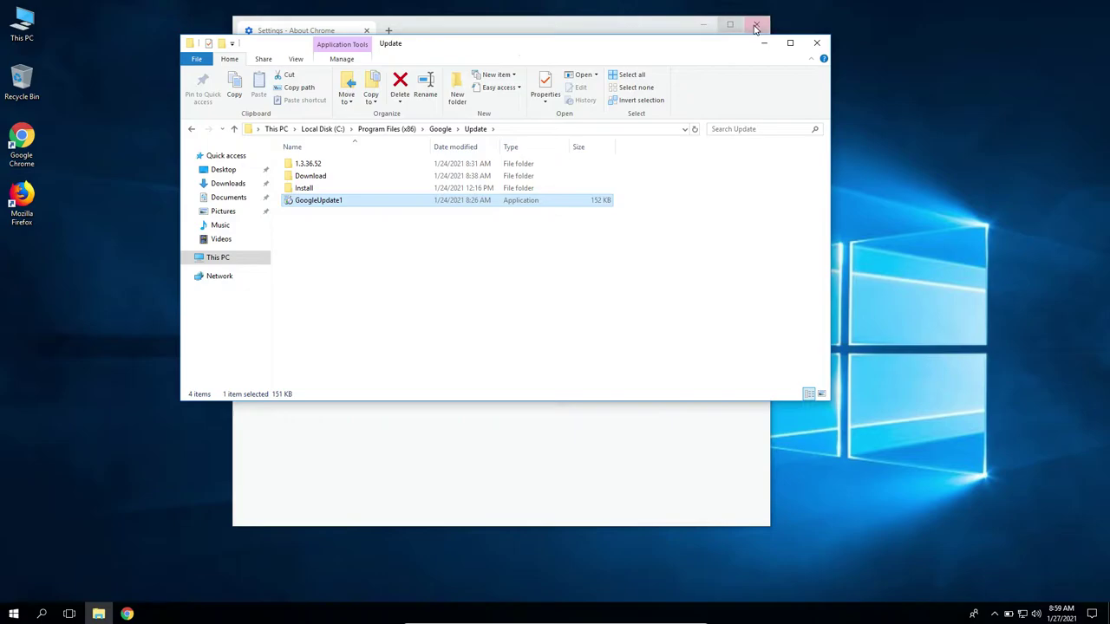
# Arrange the Chrome and Update folder windows side by side and rerun Chrome's update check from the About Google Chrome page.
pyautogui.moveTo(656, 45); pyautogui.dragTo(958, 140)
pyautogui.moveTo(549, 25); pyautogui.dragTo(401, 19)
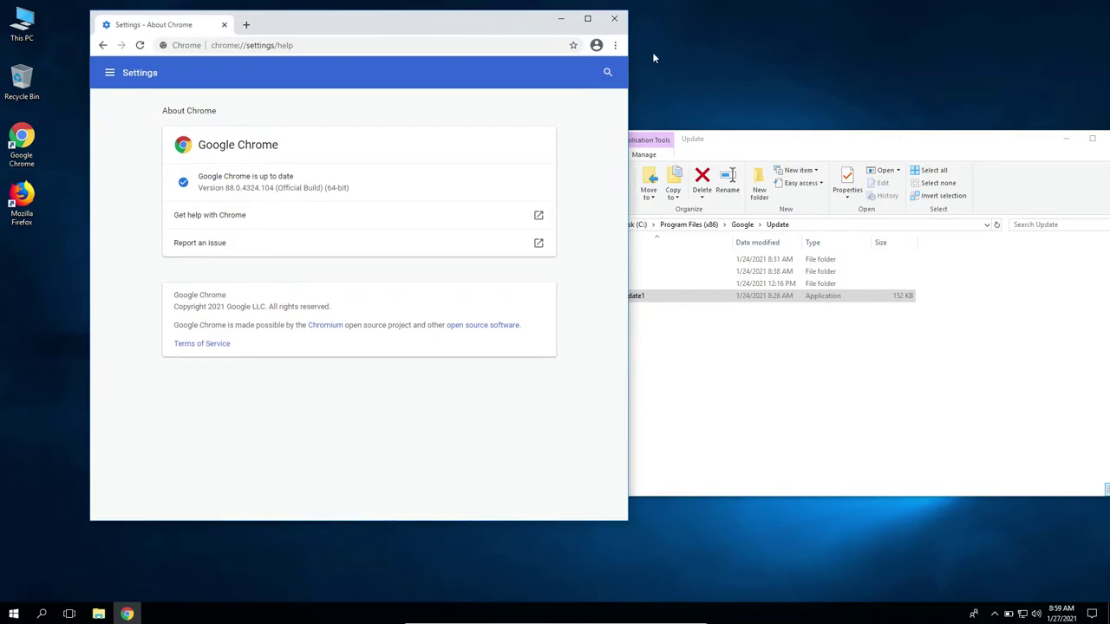
pyautogui.click(615, 45)
pyautogui.moveTo(520, 256)
pyautogui.click(693, 257)
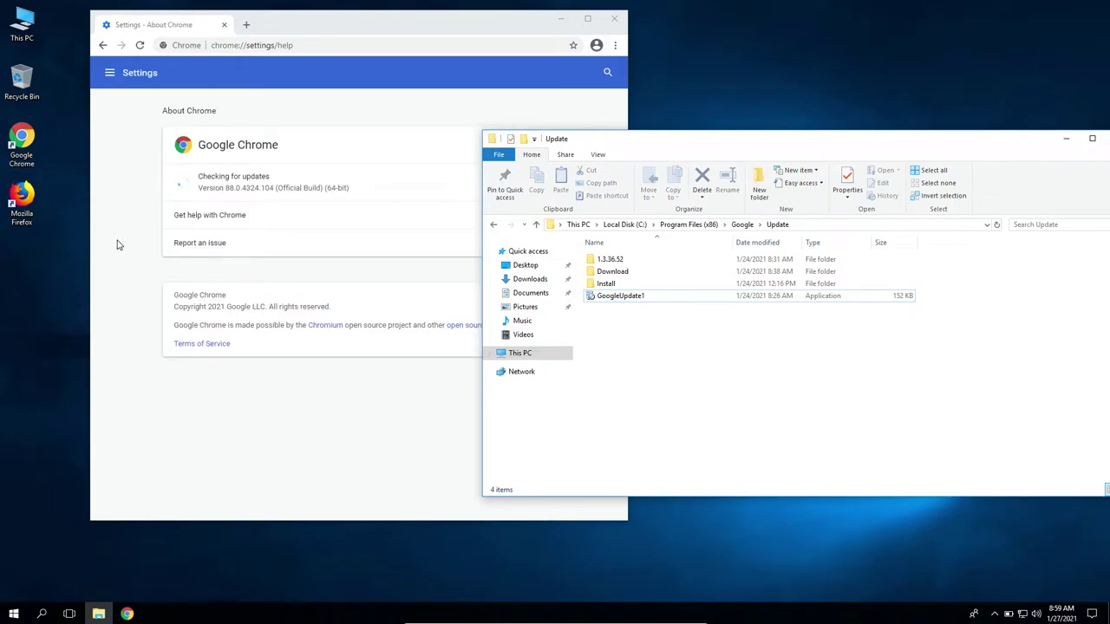
pyautogui.click(118, 244)
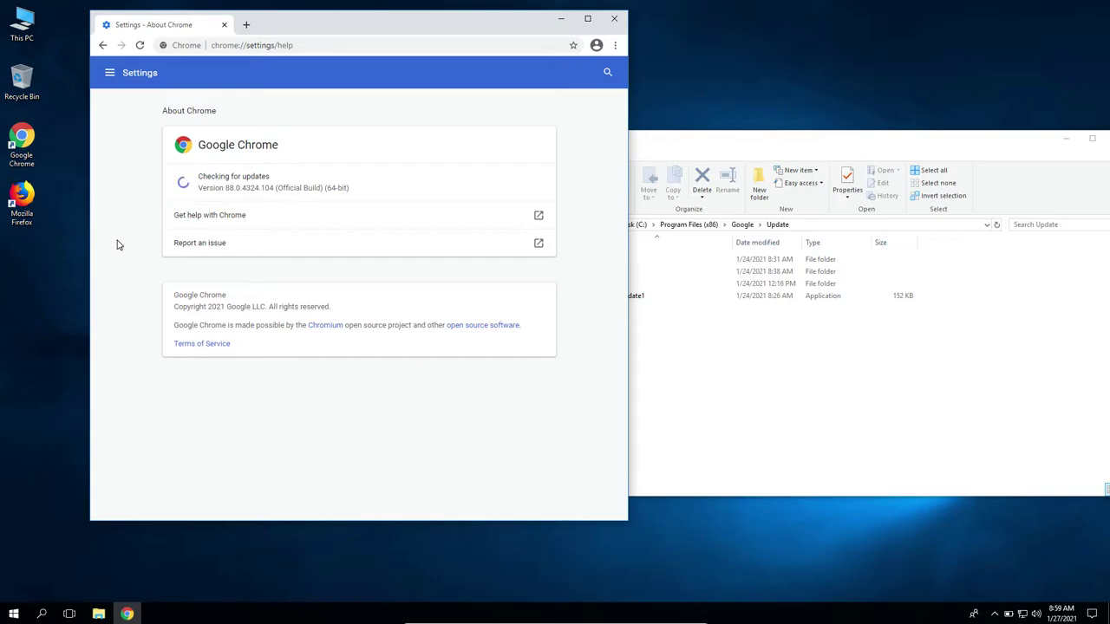
pyautogui.moveTo(736, 146); pyautogui.dragTo(822, 110)
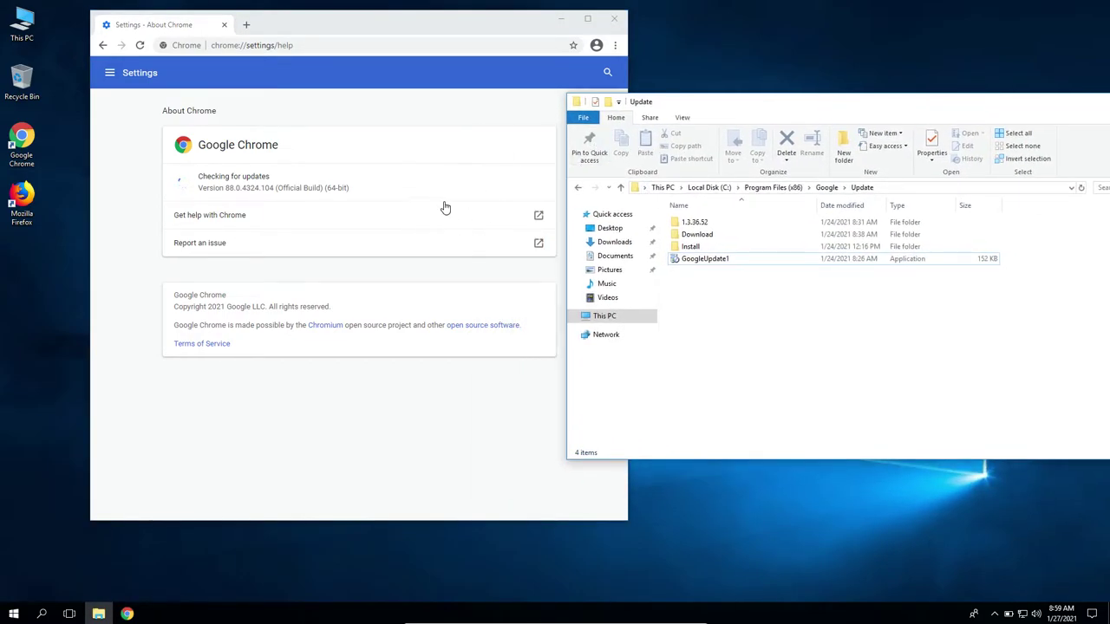
pyautogui.click(448, 115)
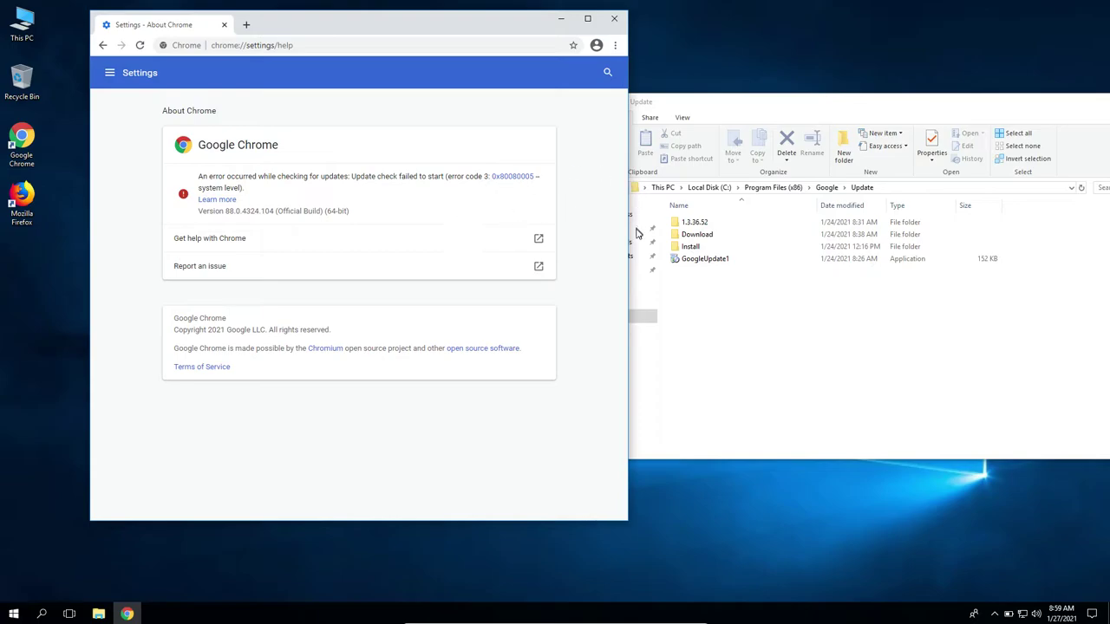
# Rename the GoogleUpdate1 application back to GoogleUpdate.
pyautogui.click(740, 259)
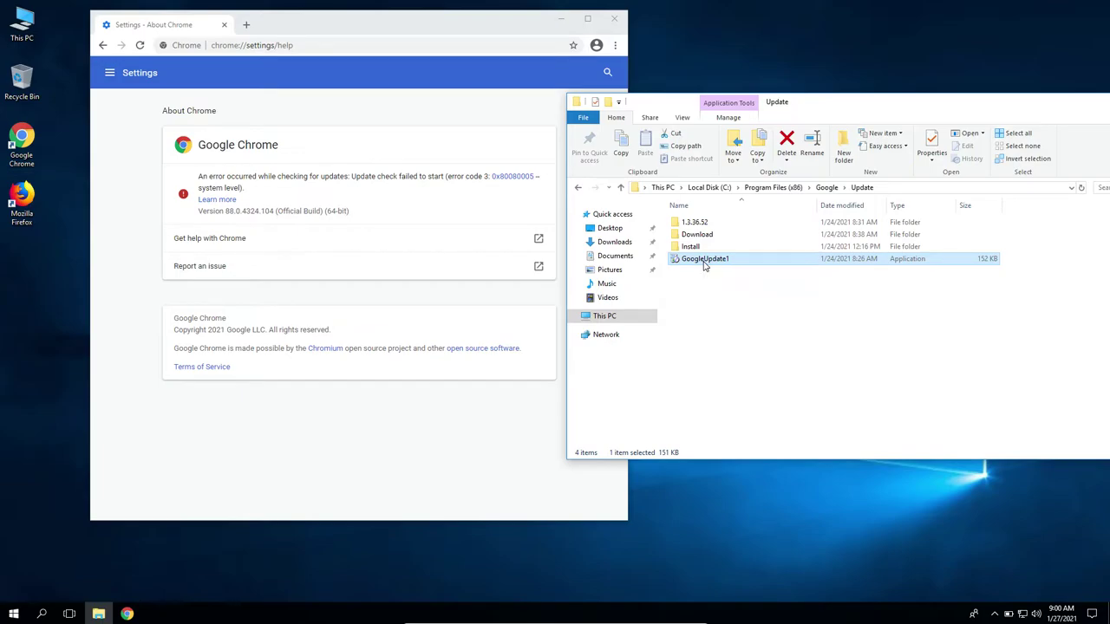
pyautogui.rightClick(703, 262)
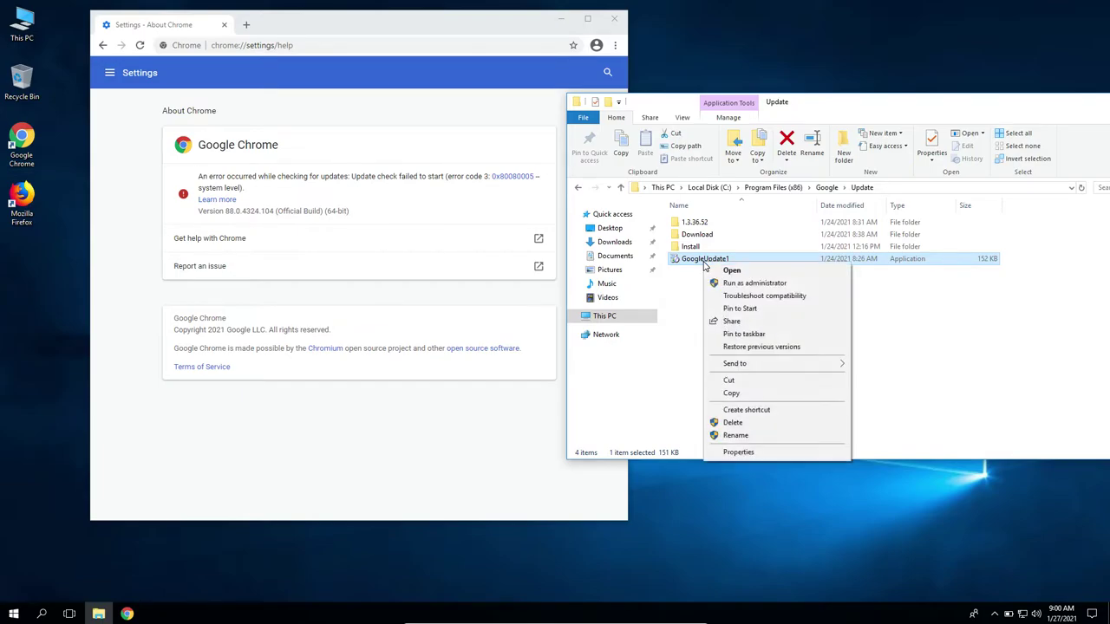
pyautogui.click(731, 434)
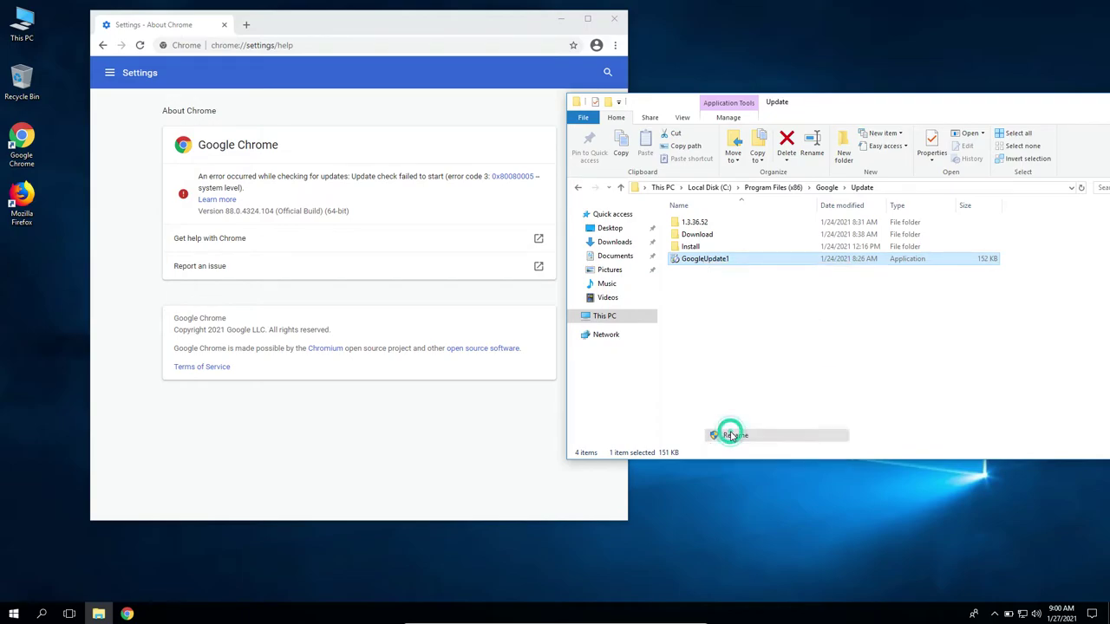
pyautogui.click(739, 258)
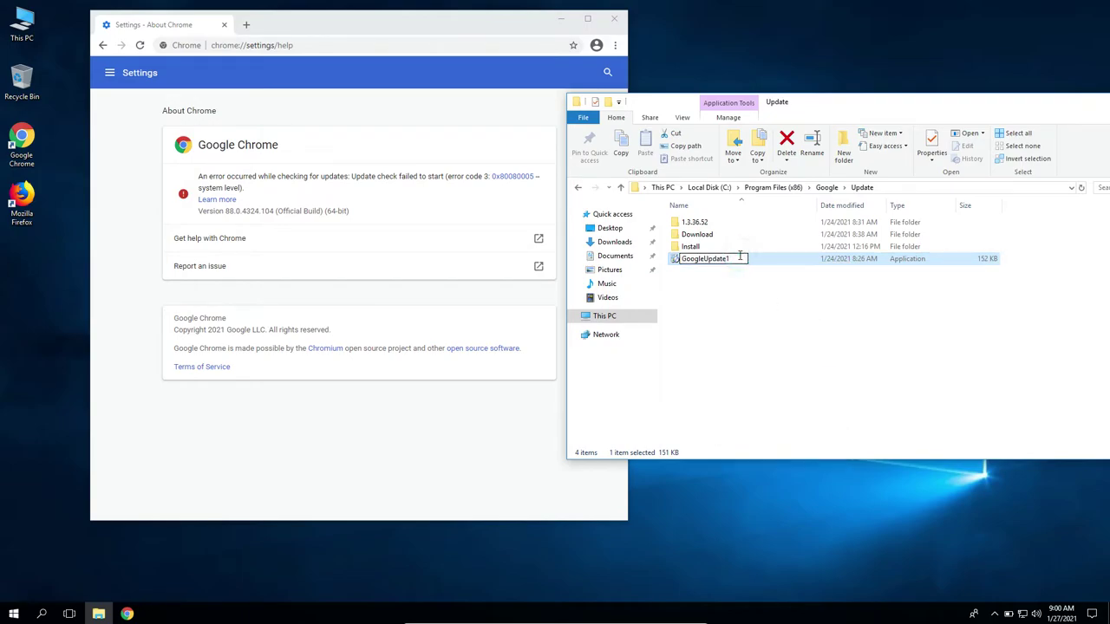
pyautogui.press('BackSpace')
pyautogui.press('Return')
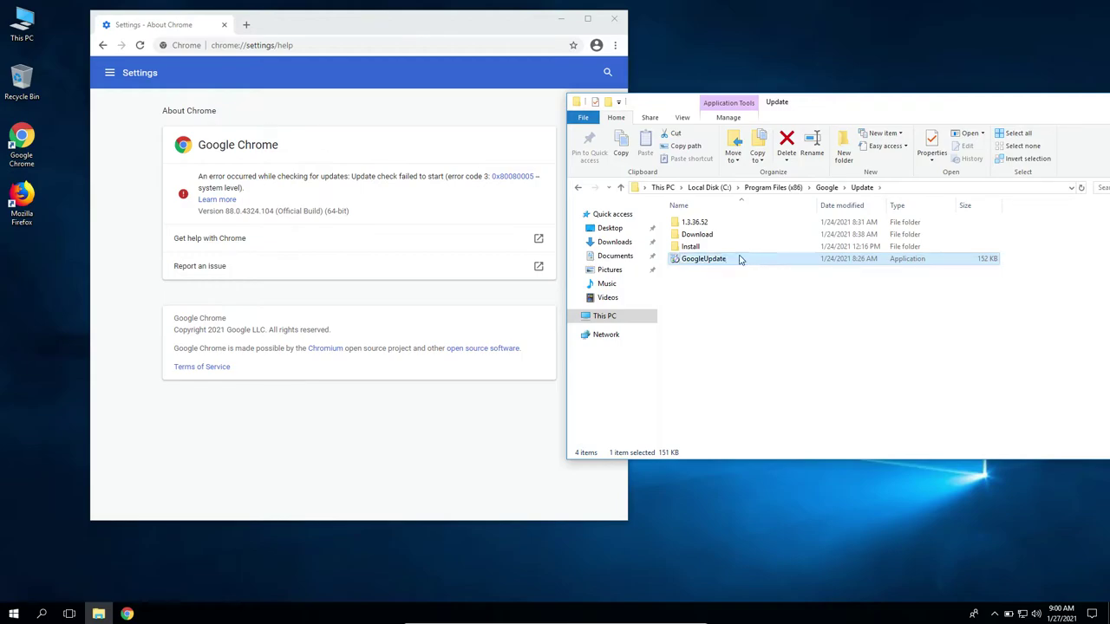
# Switch to Chrome and reopen the About Google Chrome page to check for updates again.
pyautogui.click(538, 104)
pyautogui.click(614, 45)
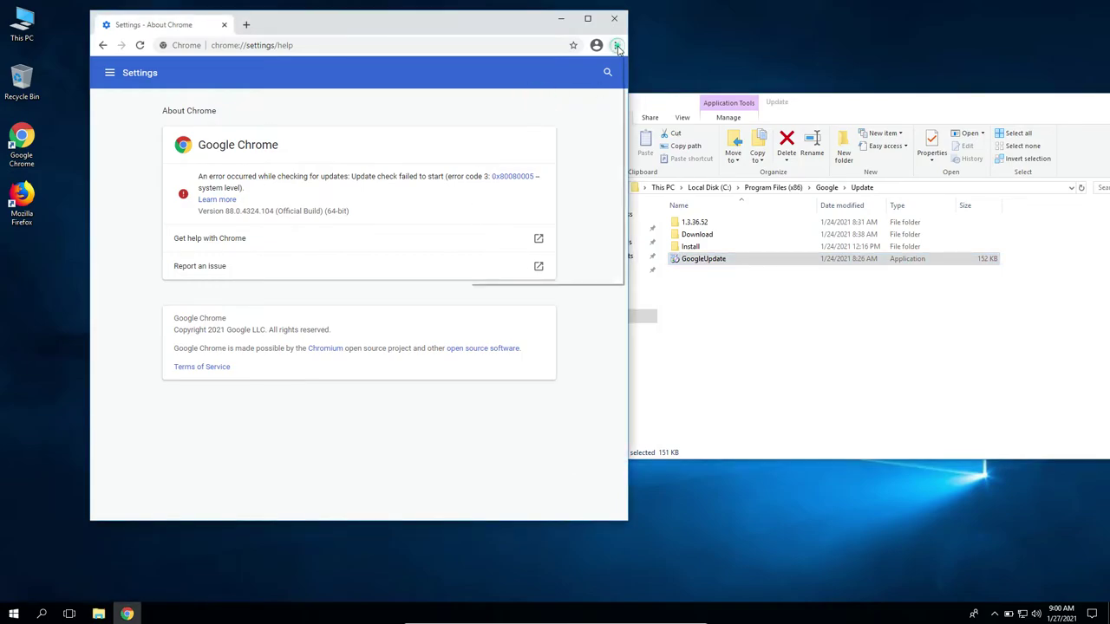
pyautogui.moveTo(518, 257)
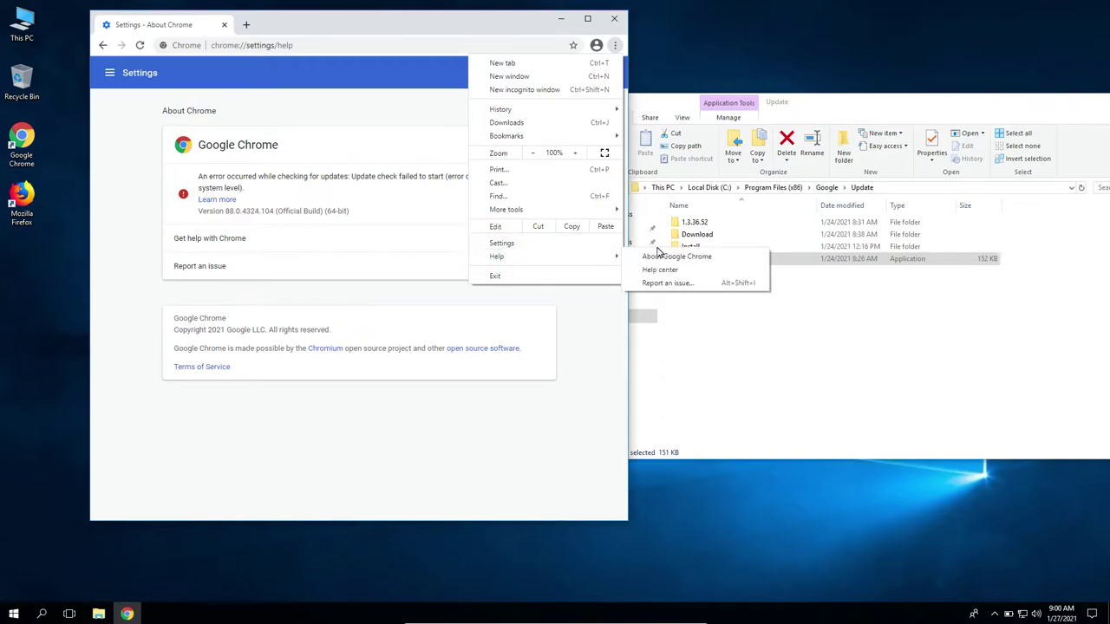
pyautogui.click(663, 256)
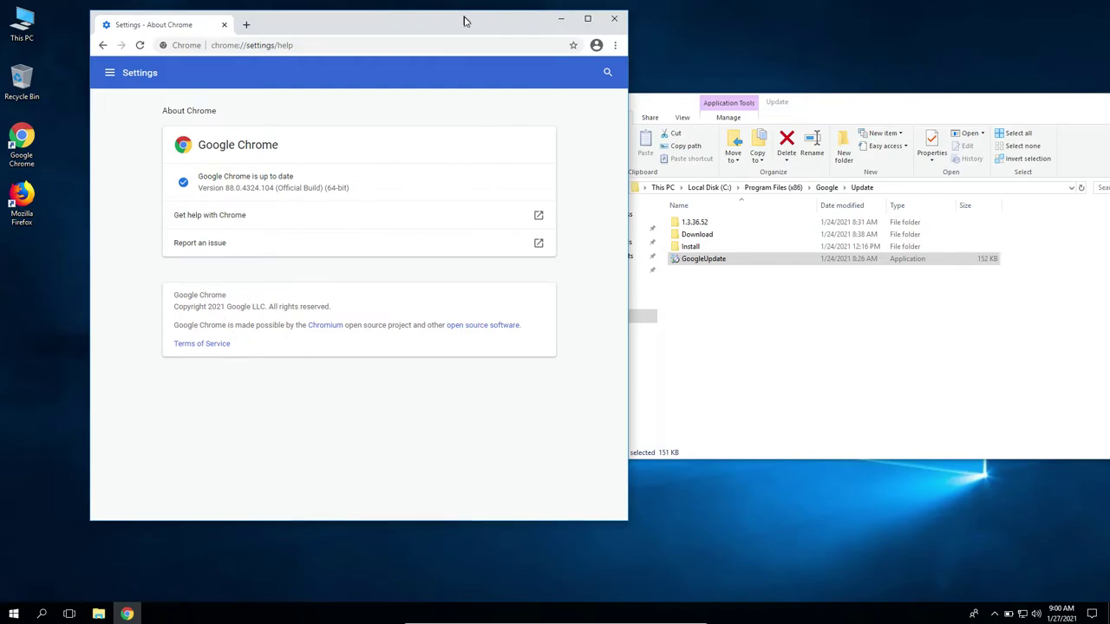
# Reposition the Chrome window and close the File Explorer window showing the Update folder.
pyautogui.moveTo(463, 19); pyautogui.dragTo(548, 25)
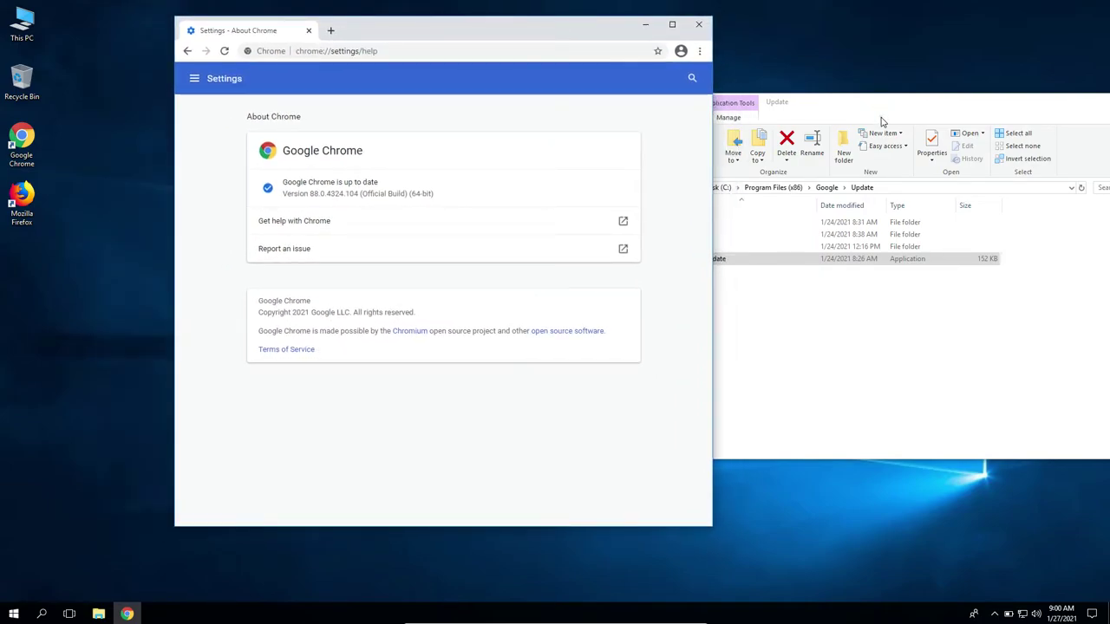
pyautogui.click(874, 117)
pyautogui.moveTo(776, 105); pyautogui.dragTo(499, 108)
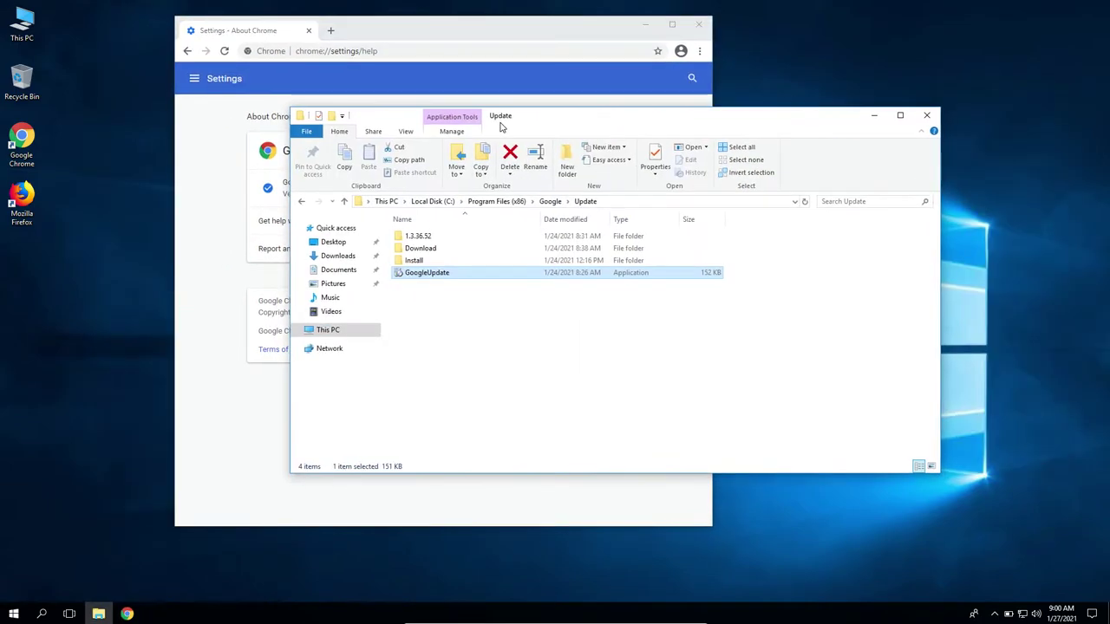
pyautogui.click(929, 113)
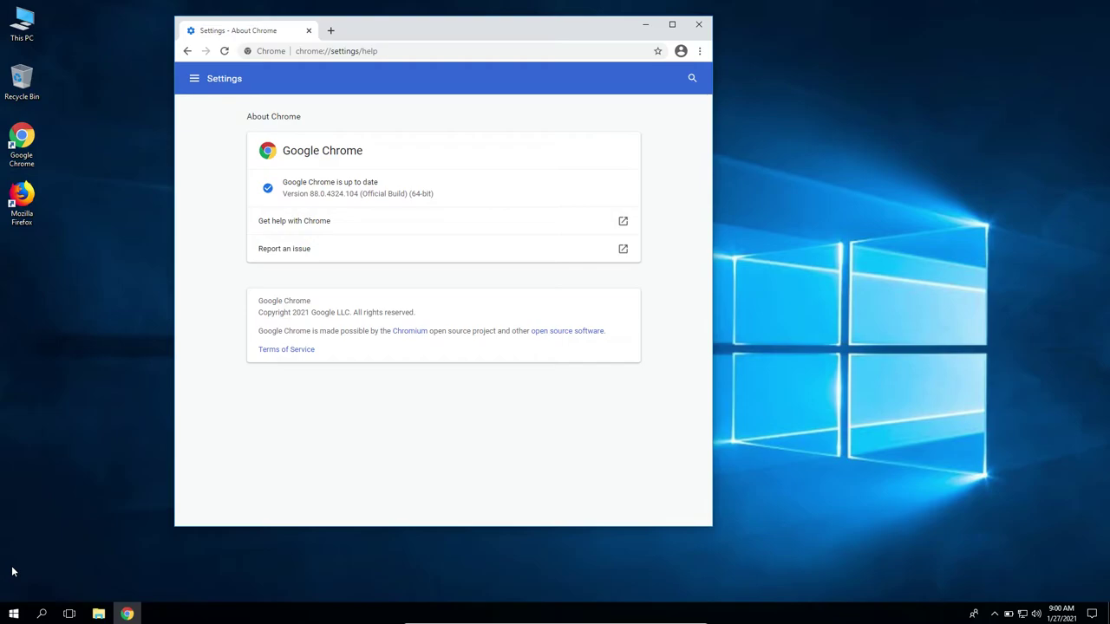
# Launch the Windows Services console with a Run command.
pyautogui.press('super+r')
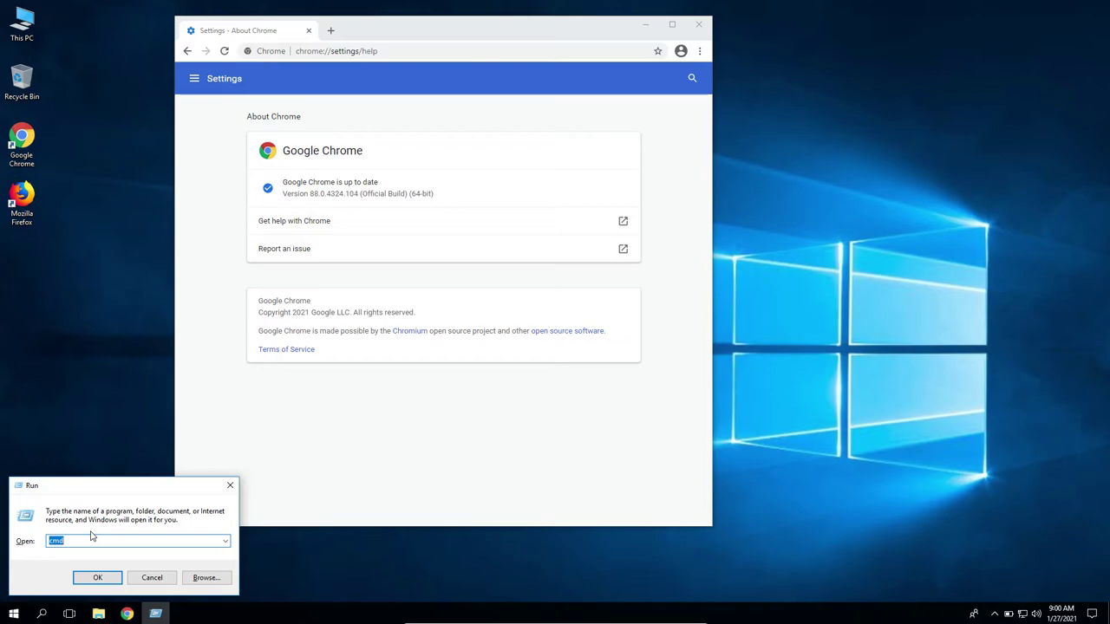
pyautogui.write('serv')
pyautogui.press('BackSpace')
pyautogui.press('BackSpace')
pyautogui.press('BackSpace')
pyautogui.write('ic')
pyautogui.press('Return')
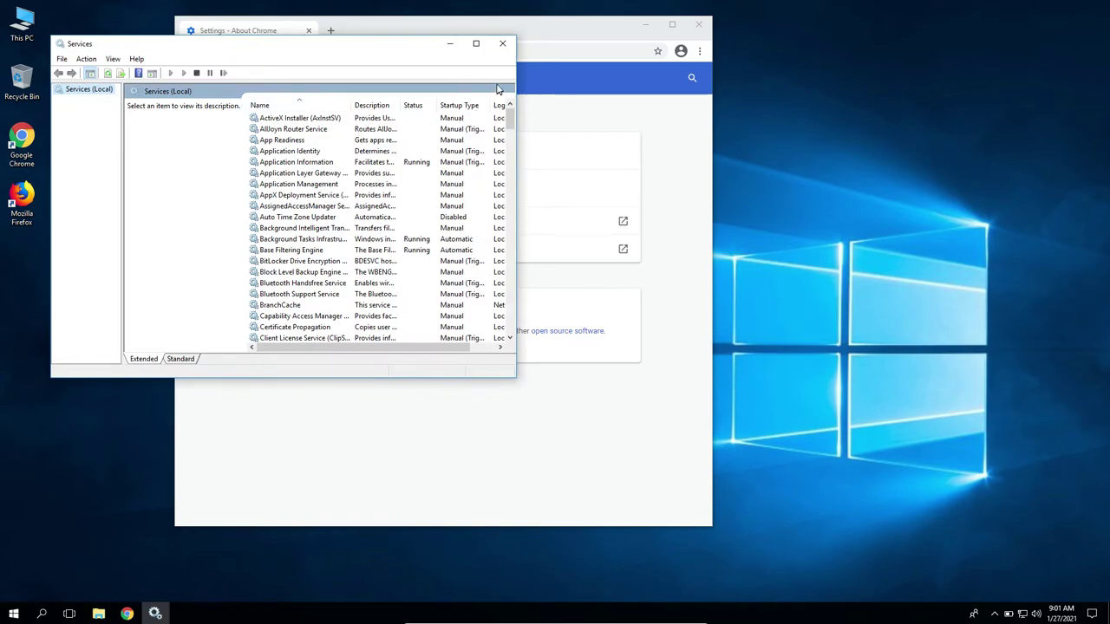
# Set the startup type of the Google Update Service (gupdate) to Disabled and apply the change.
pyautogui.moveTo(509, 123); pyautogui.dragTo(509, 173)
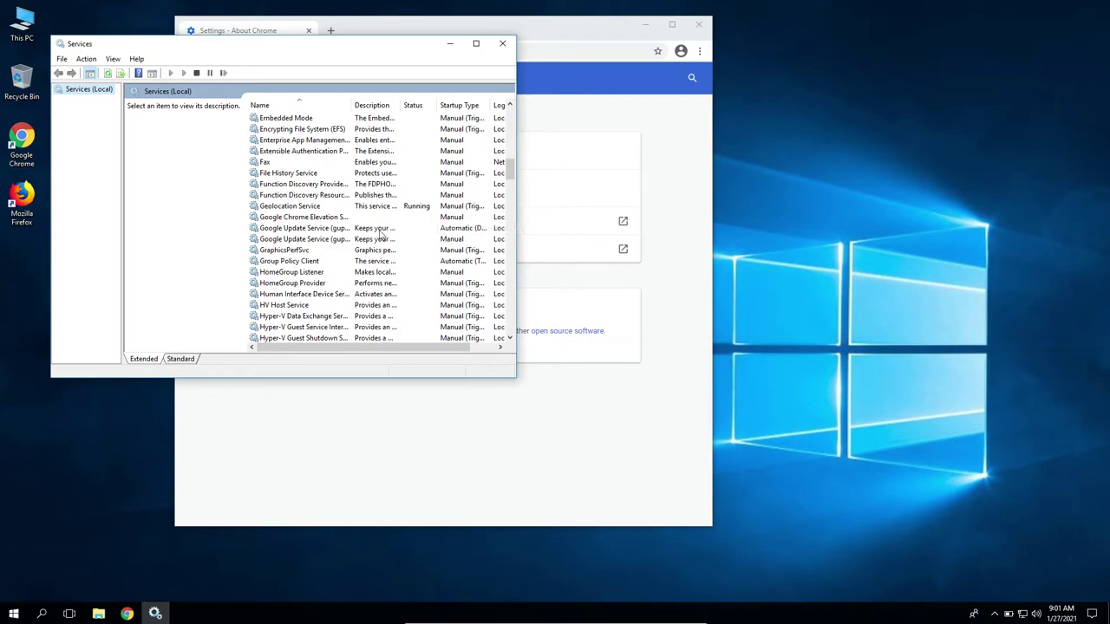
pyautogui.click(305, 230)
pyautogui.doubleClick(306, 229)
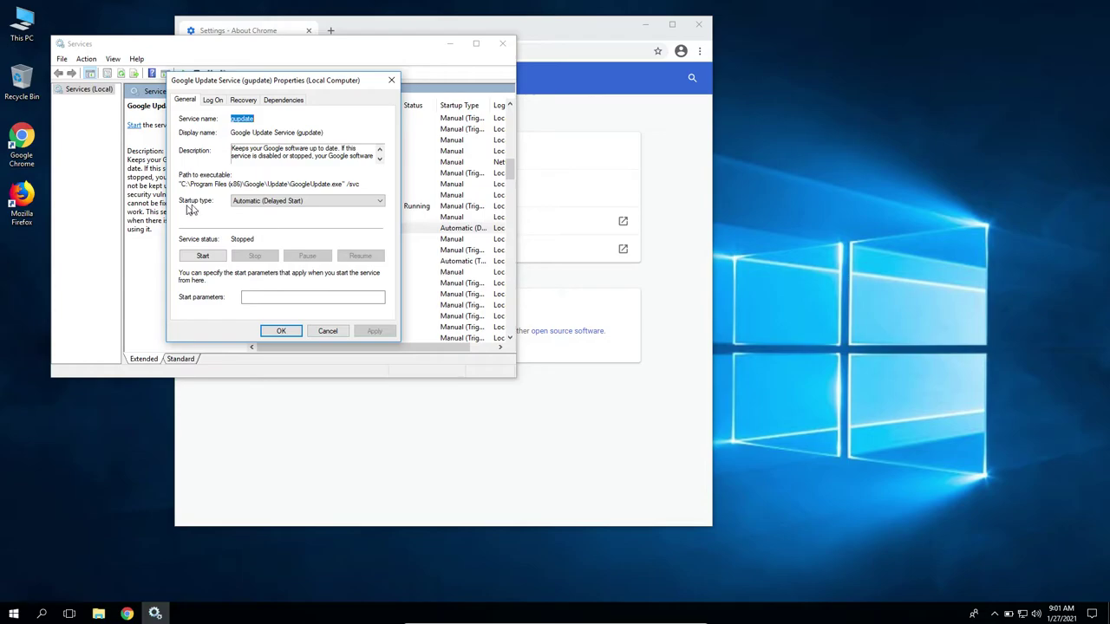
pyautogui.click(264, 208)
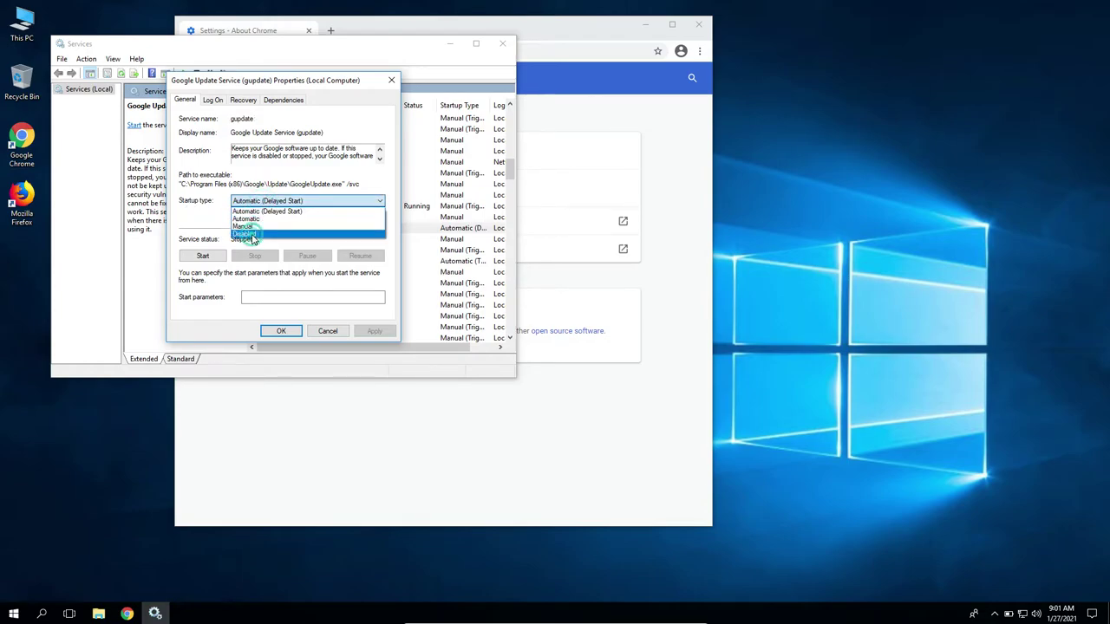
pyautogui.click(253, 242)
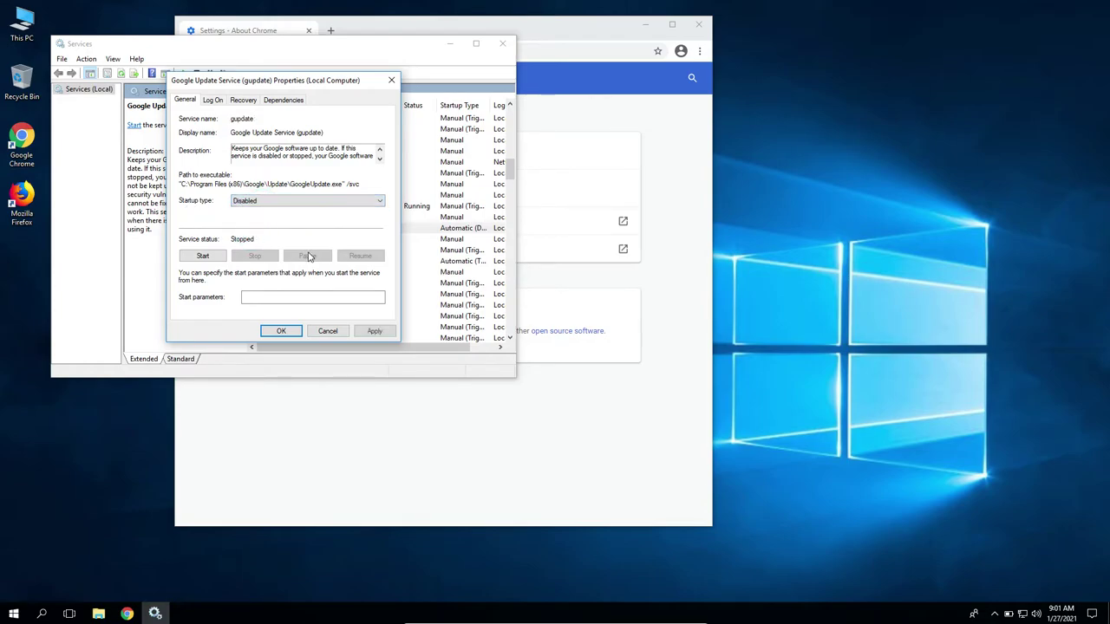
pyautogui.click(374, 334)
pyautogui.click(282, 330)
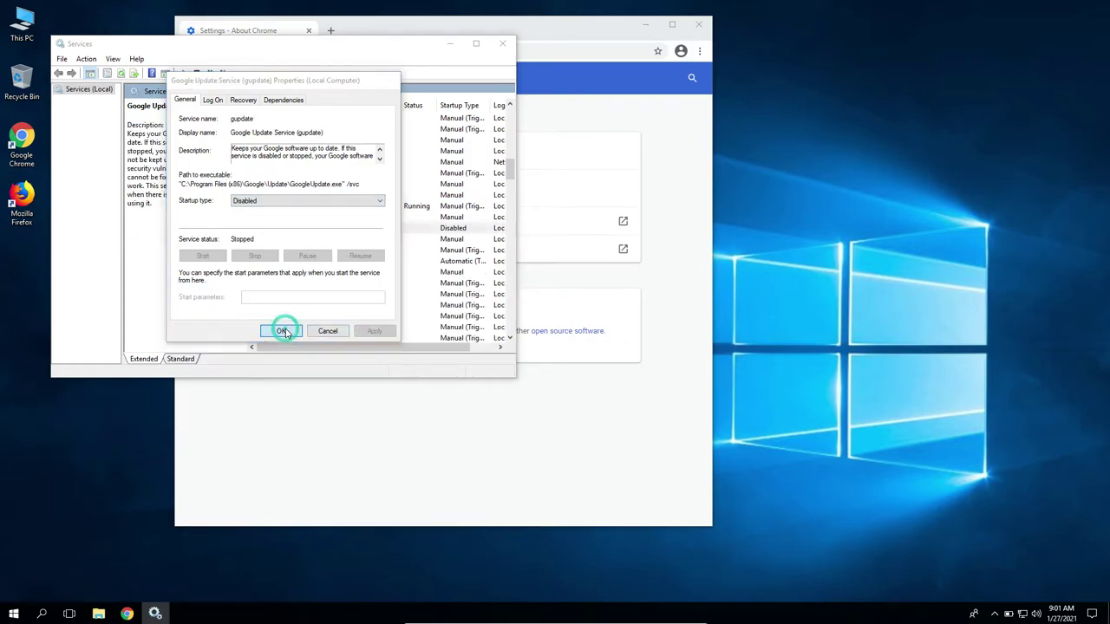
# Set the Google Update Service (gupdatem) startup type to Disabled, apply it, and close the Services console.
pyautogui.click(325, 241)
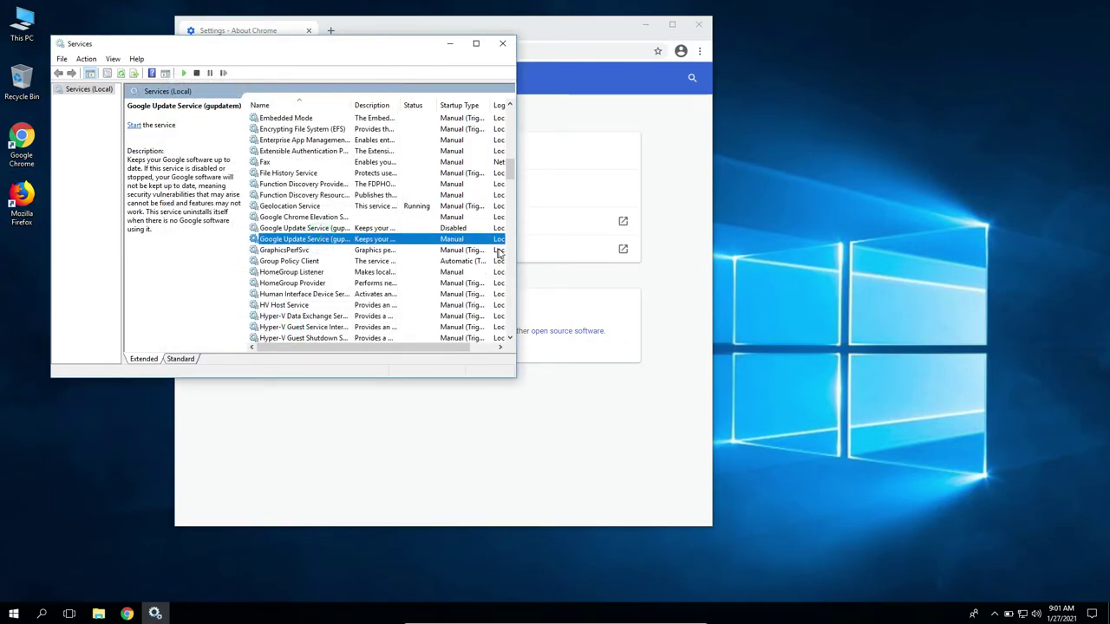
pyautogui.doubleClick(434, 238)
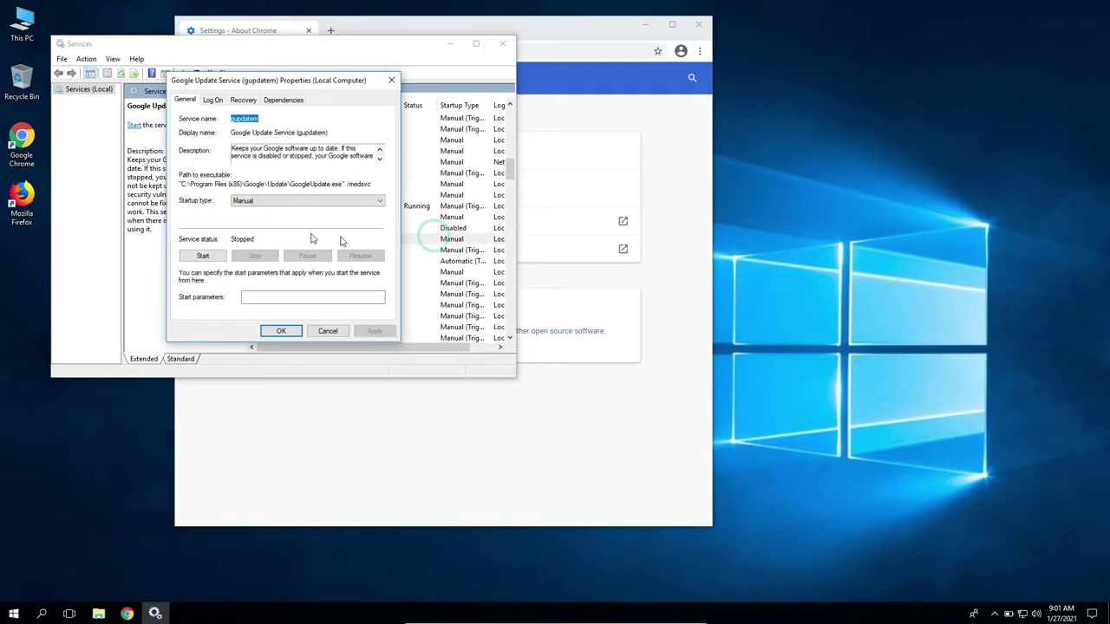
pyautogui.click(262, 203)
pyautogui.click(260, 232)
pyautogui.click(366, 334)
pyautogui.click(283, 330)
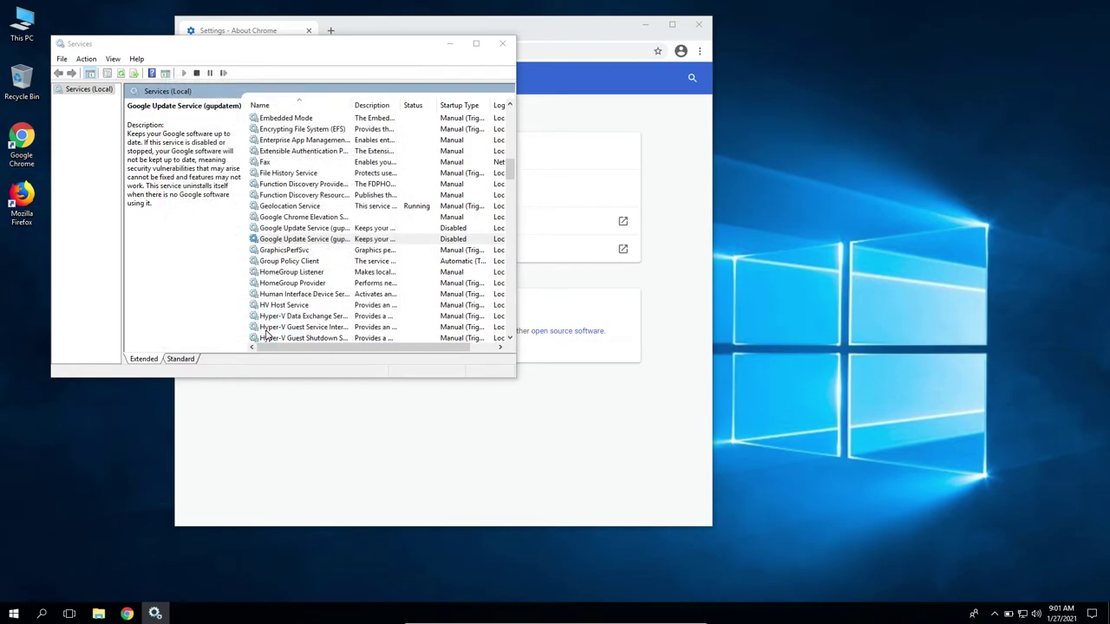
pyautogui.click(502, 43)
# Reopen the About Google Chrome page to check for updates and deny Google Update permission to make changes.
pyautogui.click(699, 50)
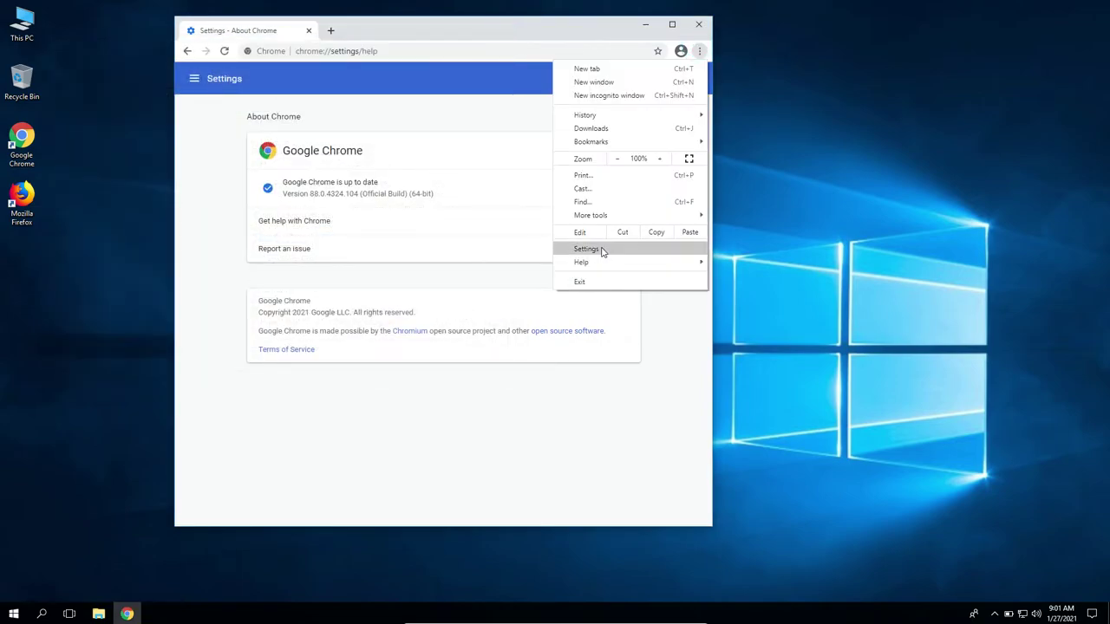
pyautogui.moveTo(603, 266)
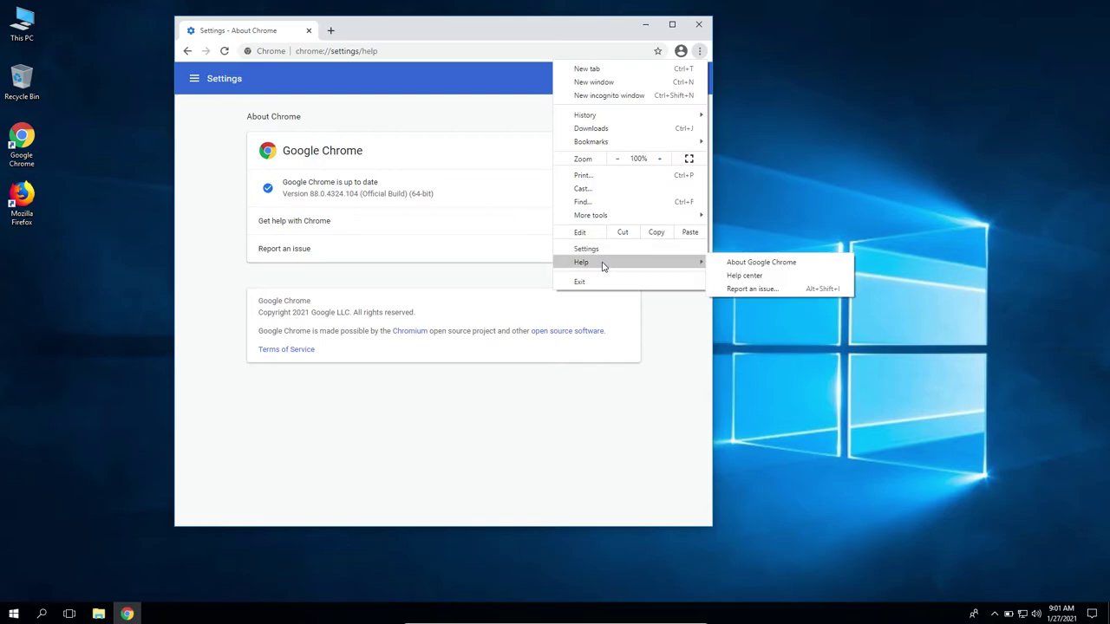
pyautogui.click(761, 262)
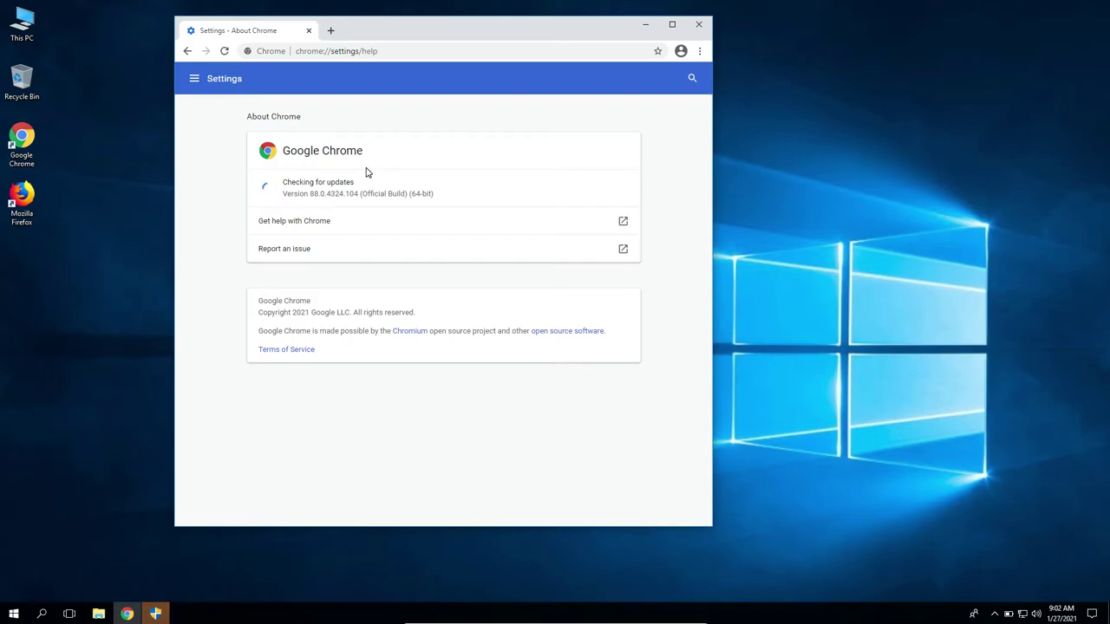
pyautogui.click(156, 614)
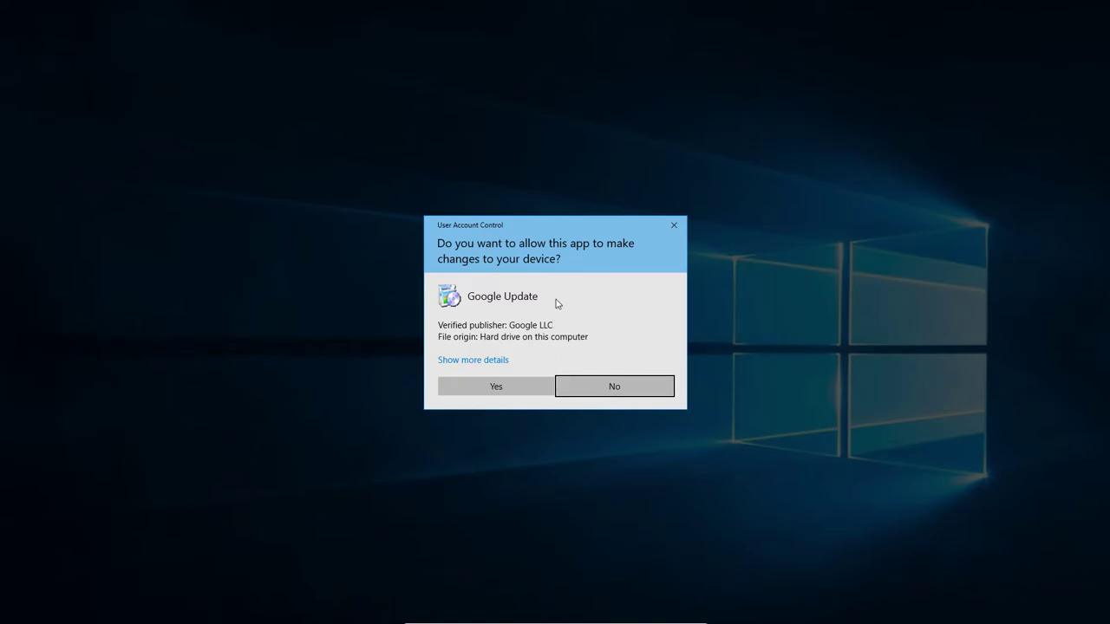
pyautogui.click(564, 387)
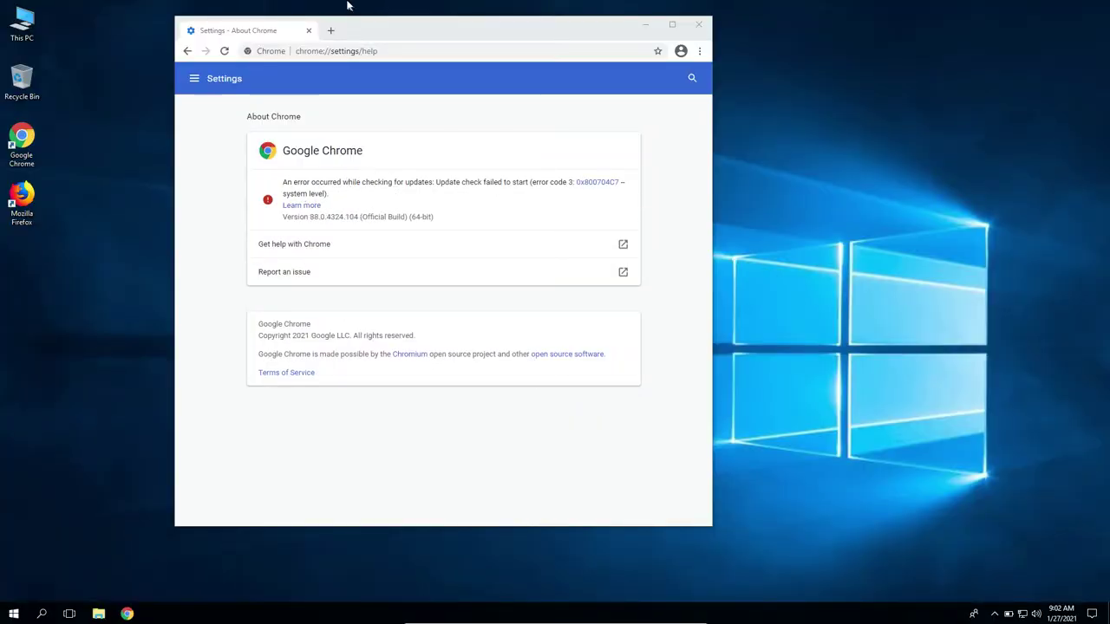
# Repeat the Chrome update check from About Google Chrome and refuse the Google Update permission request again.
pyautogui.click(699, 51)
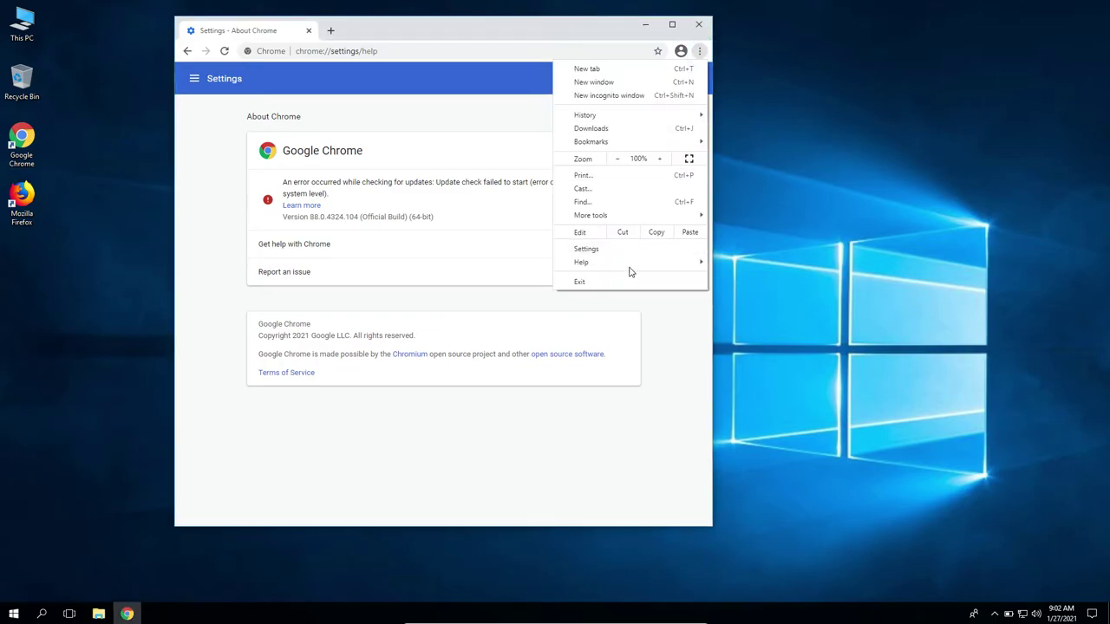
pyautogui.moveTo(631, 264)
pyautogui.click(732, 265)
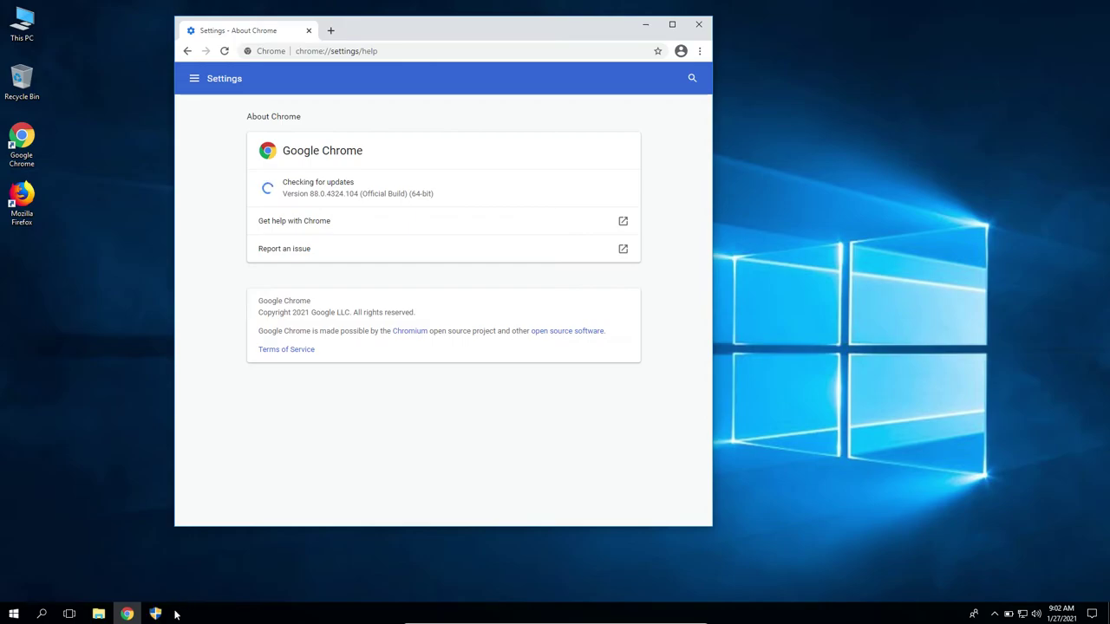
pyautogui.moveTo(160, 614)
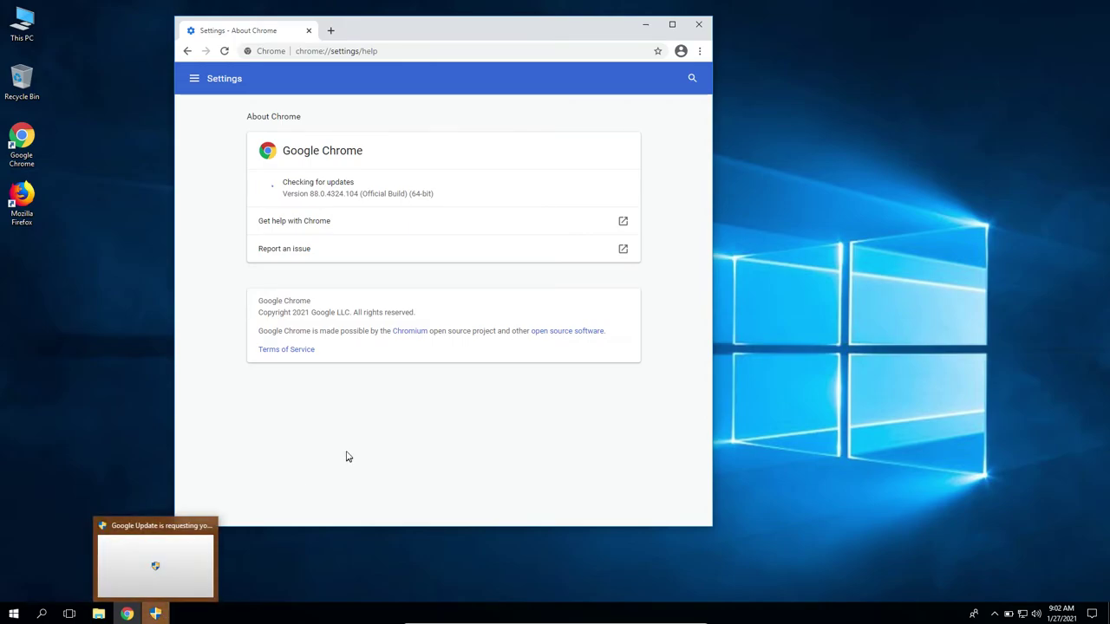
pyautogui.click(160, 614)
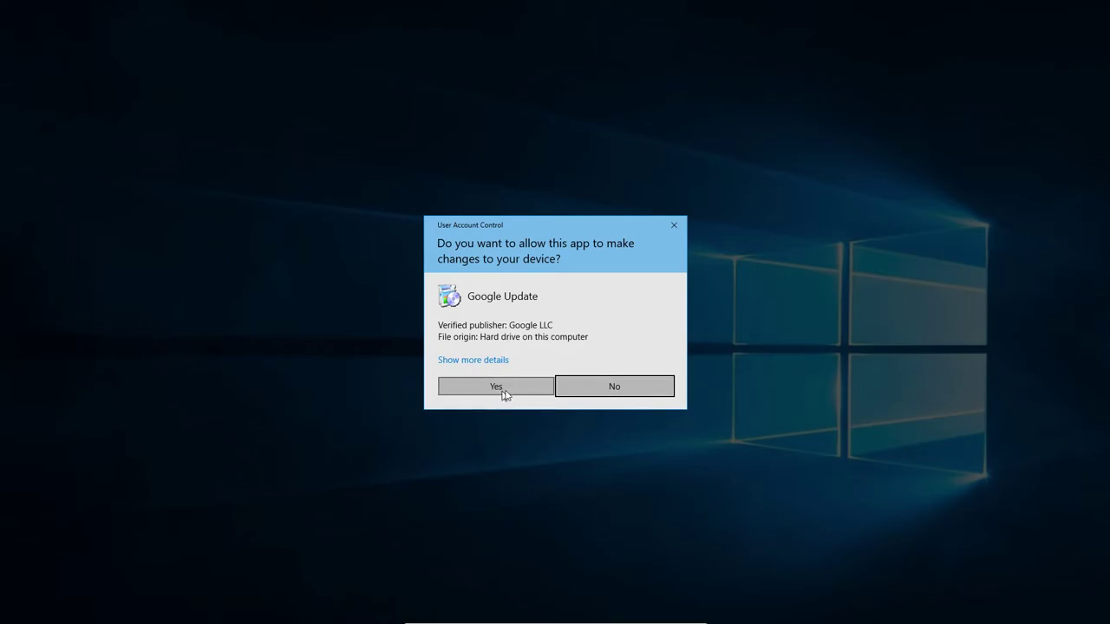
pyautogui.click(588, 386)
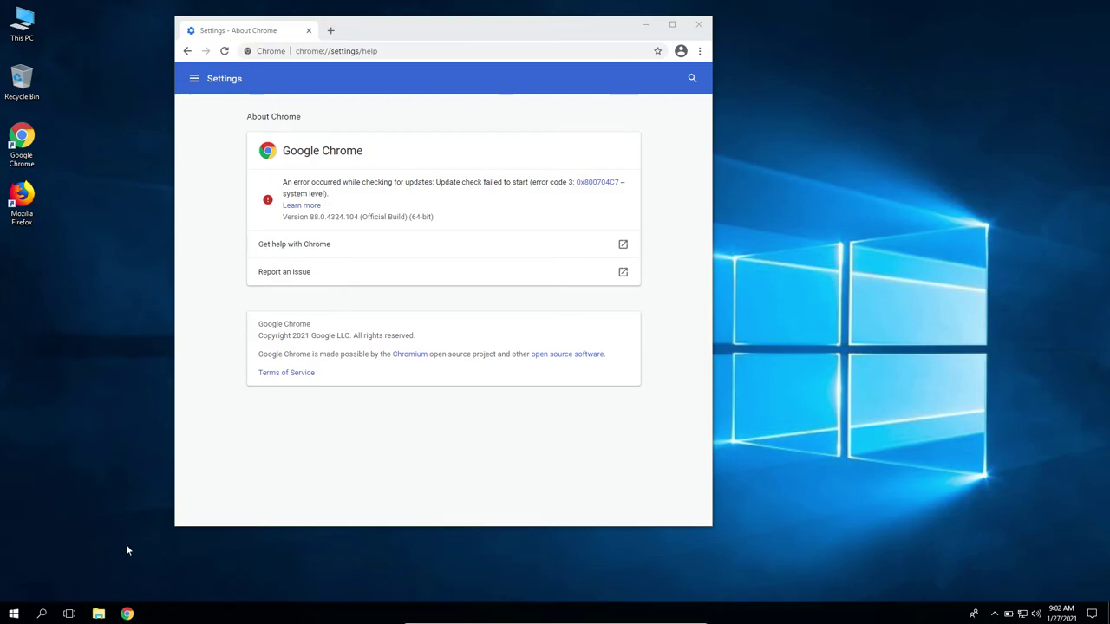
# Run services.msc to reopen the Services console and locate the Google services in the list.
pyautogui.press('super+r')
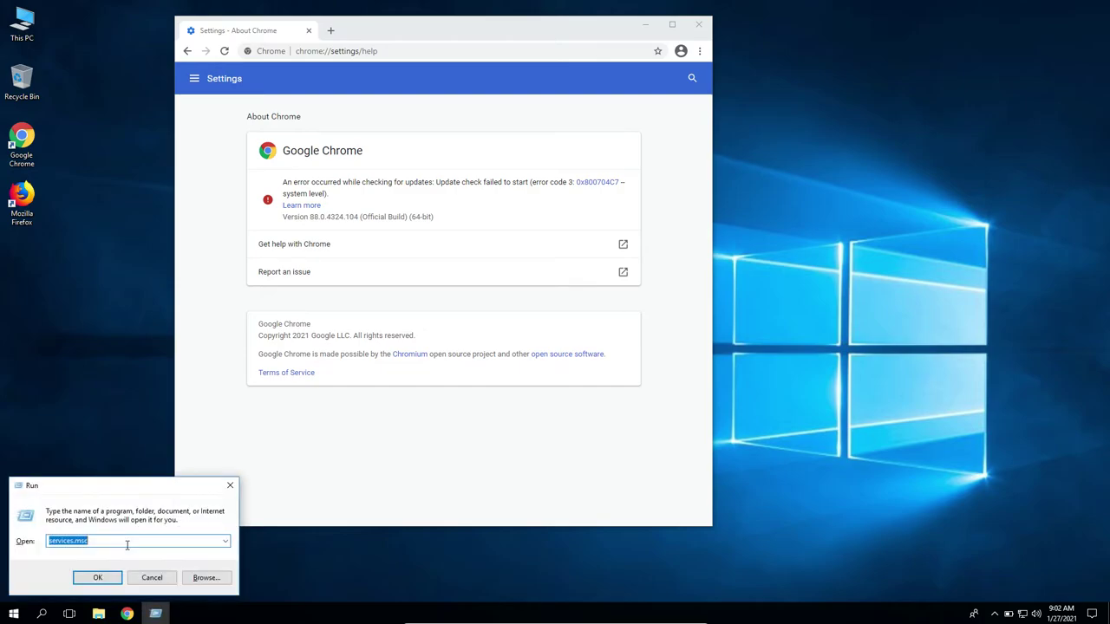
pyautogui.press('Return')
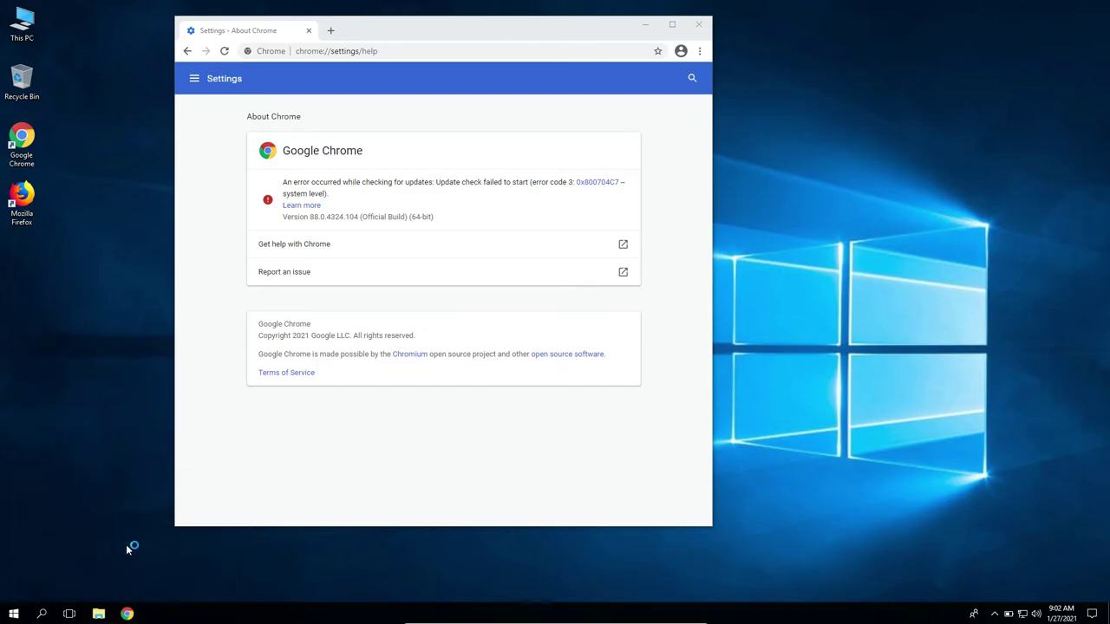
pyautogui.click(338, 251)
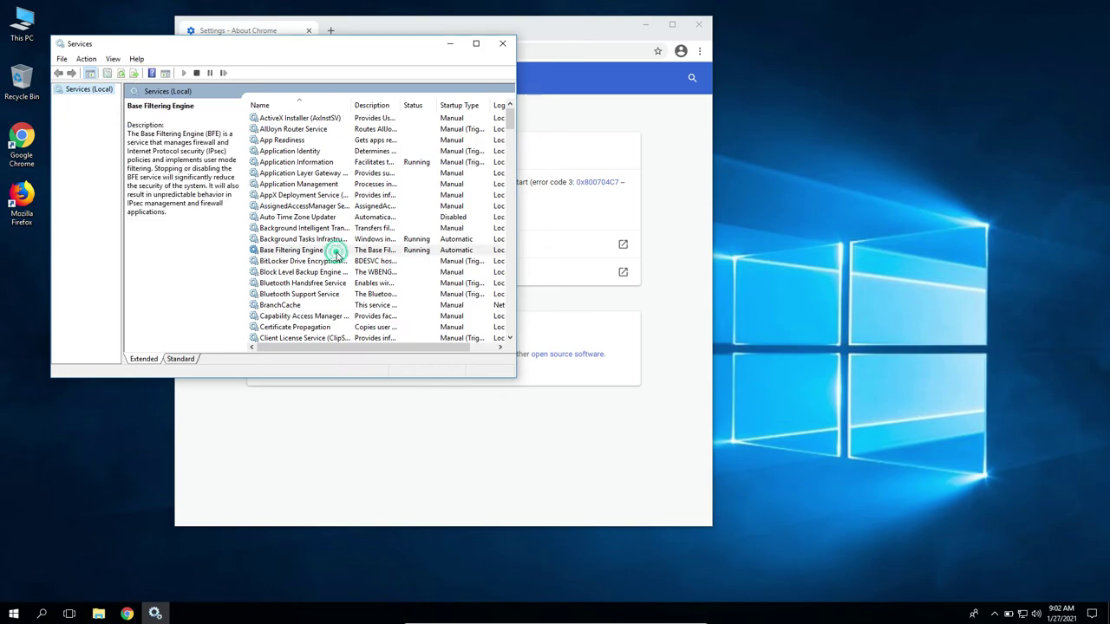
pyautogui.write('google')
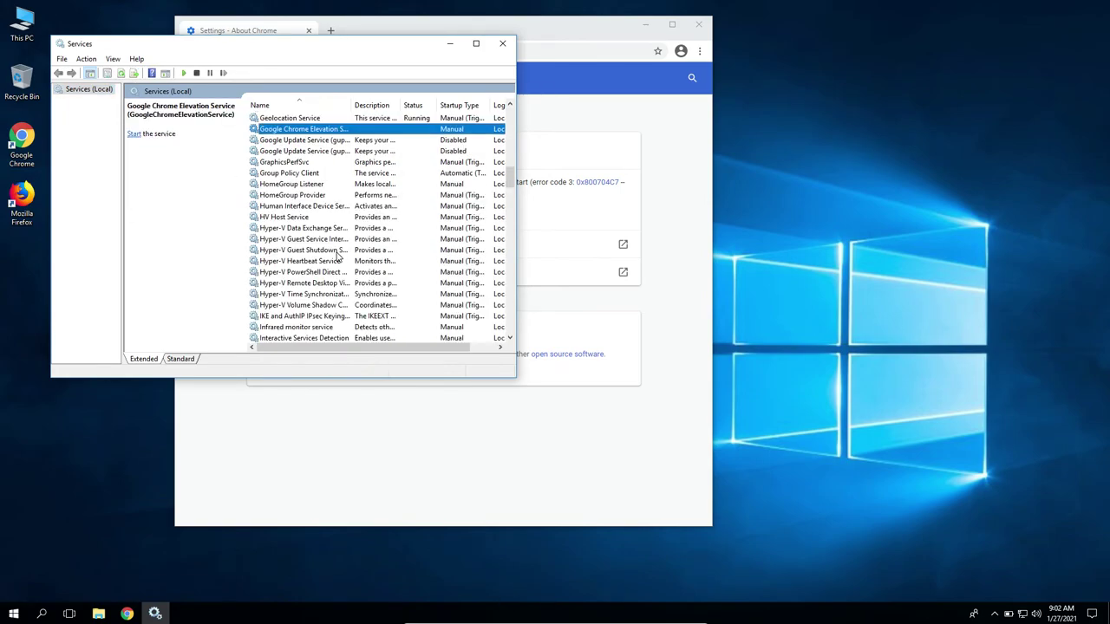
pyautogui.click(360, 142)
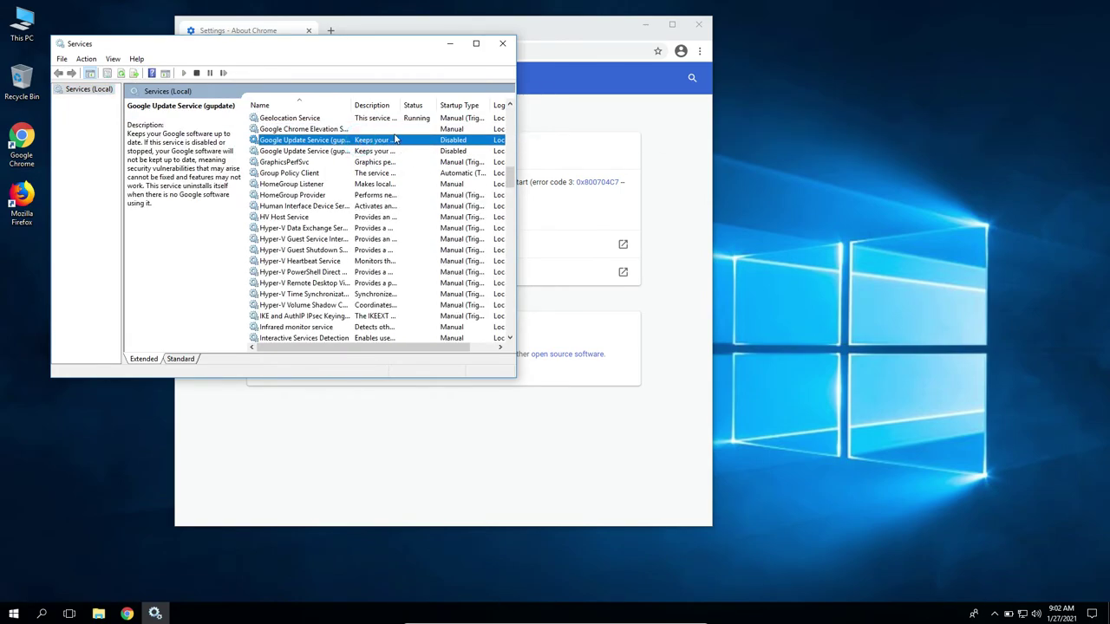
pyautogui.doubleClick(390, 129)
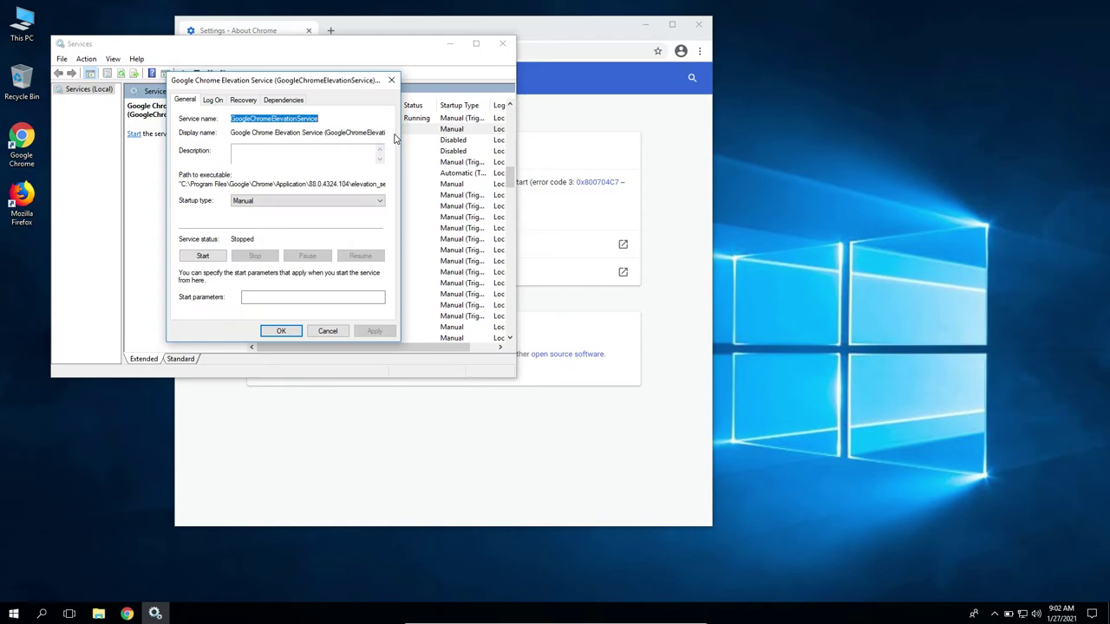
pyautogui.click(392, 81)
# Restore the Google Update Service (gupdate) startup type to Automatic (Delayed Start) and apply it.
pyautogui.doubleClick(390, 140)
pyautogui.click(251, 200)
pyautogui.click(254, 212)
pyautogui.click(374, 331)
pyautogui.click(281, 331)
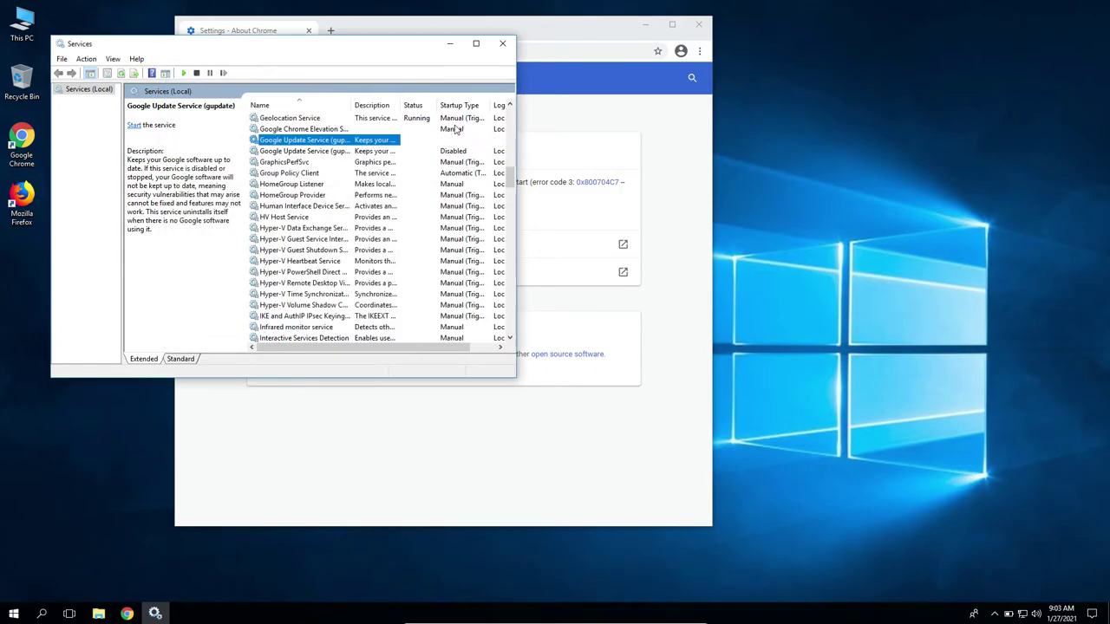
# Restore the Google Update Service (gupdatem) startup type to Manual, apply it, and close the Services console.
pyautogui.doubleClick(385, 151)
pyautogui.click(278, 202)
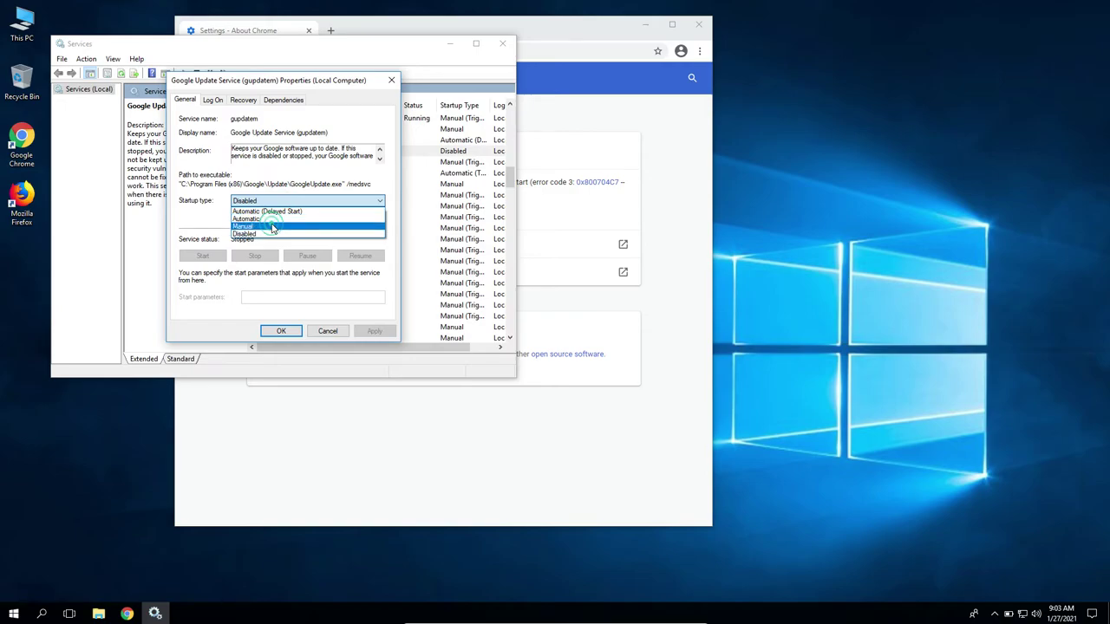
pyautogui.click(271, 227)
pyautogui.click(374, 331)
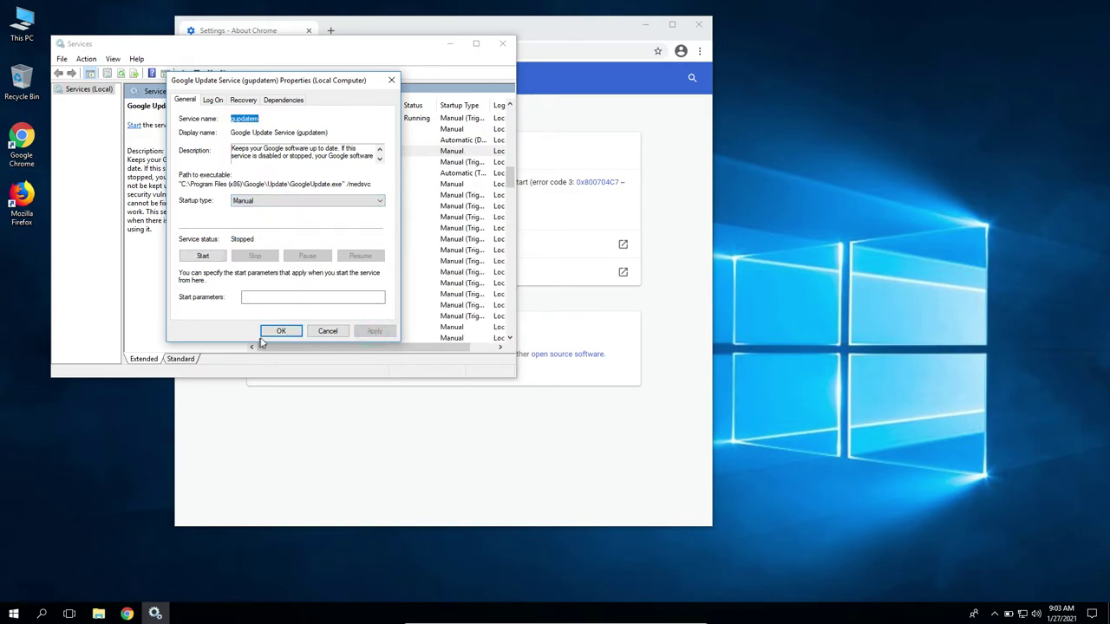
pyautogui.click(275, 331)
pyautogui.click(504, 52)
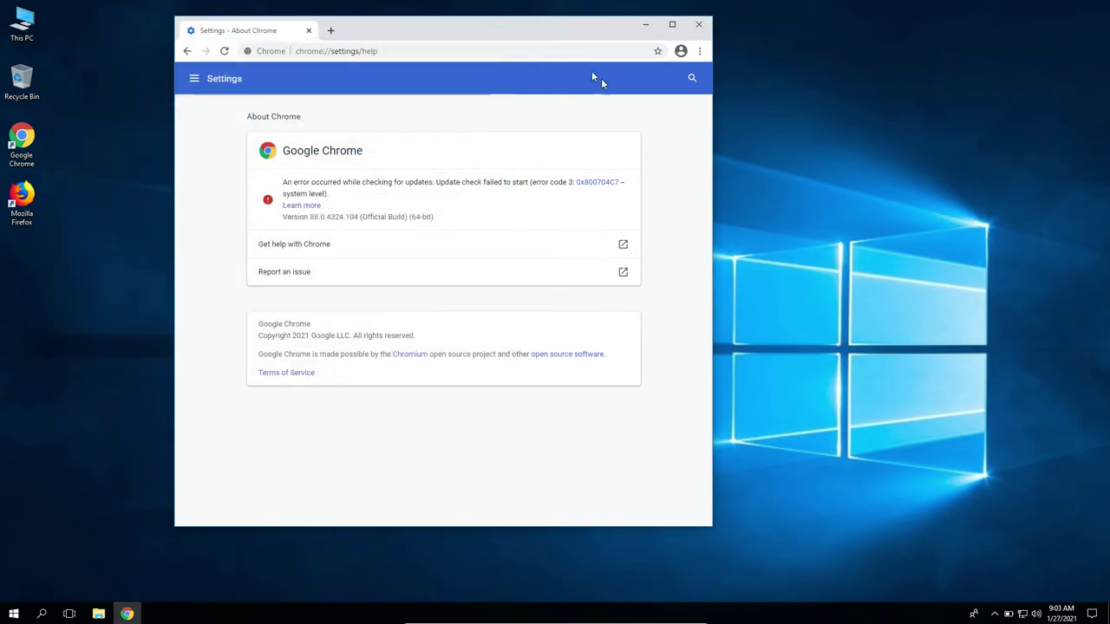
# Check Chrome for updates on the About Google Chrome page with the update services re-enabled.
pyautogui.click(698, 51)
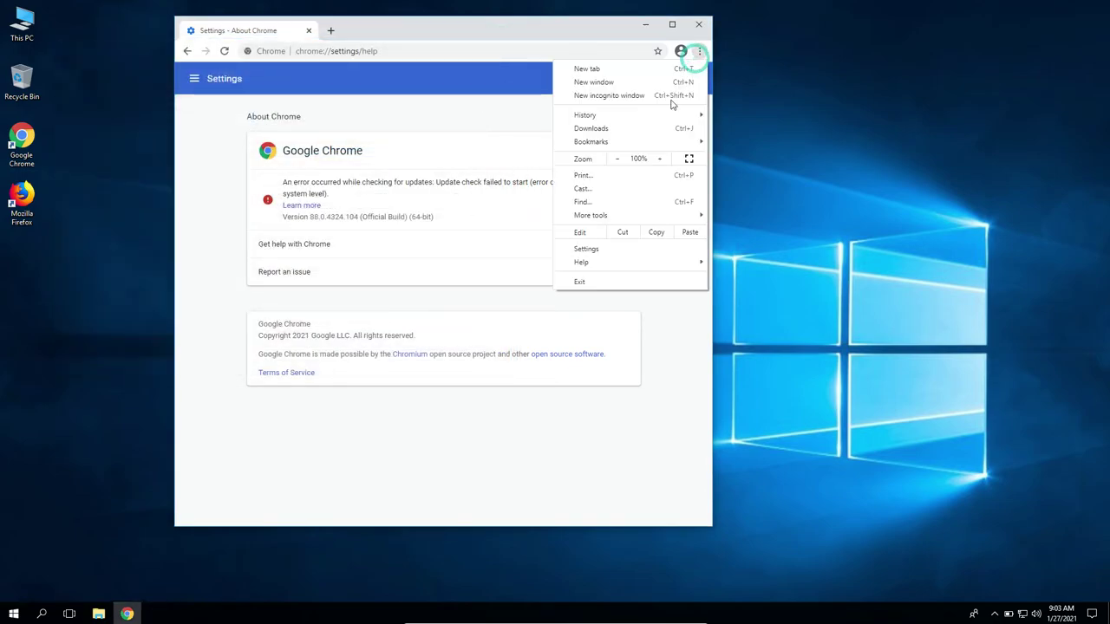
pyautogui.click(607, 263)
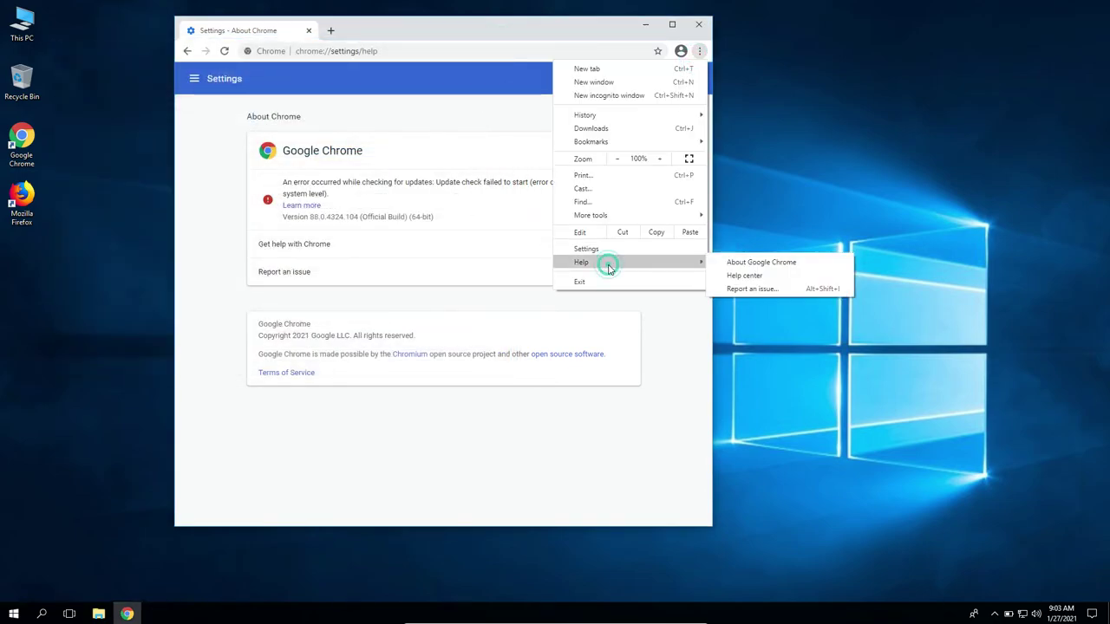
pyautogui.click(735, 262)
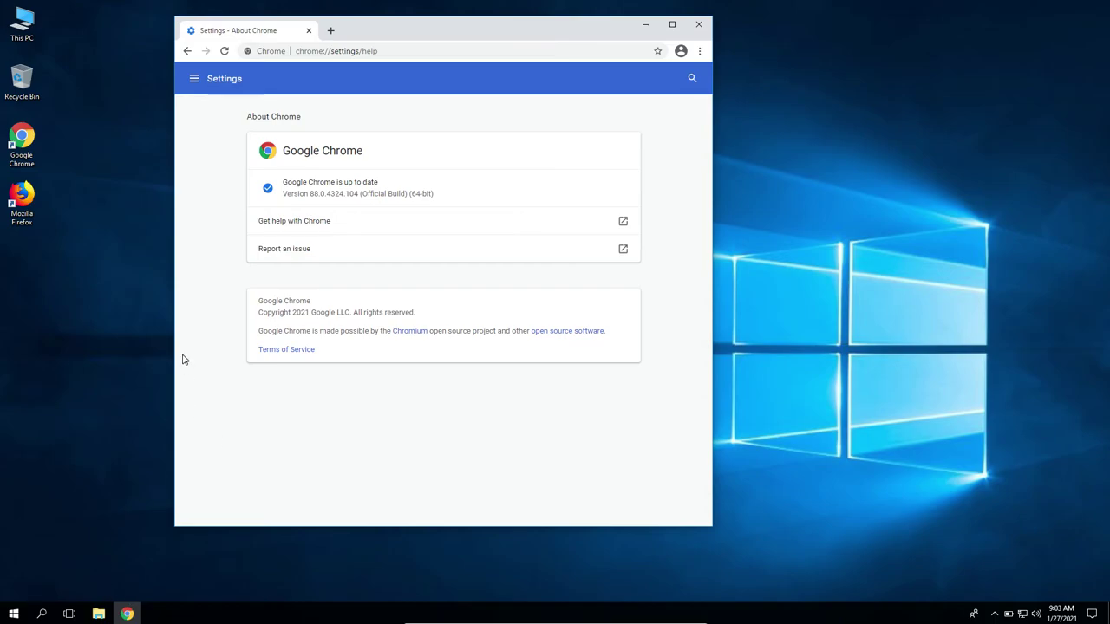
# Launch System Configuration by running msconfig, and move its window over the Chrome window.
pyautogui.press('super+r')
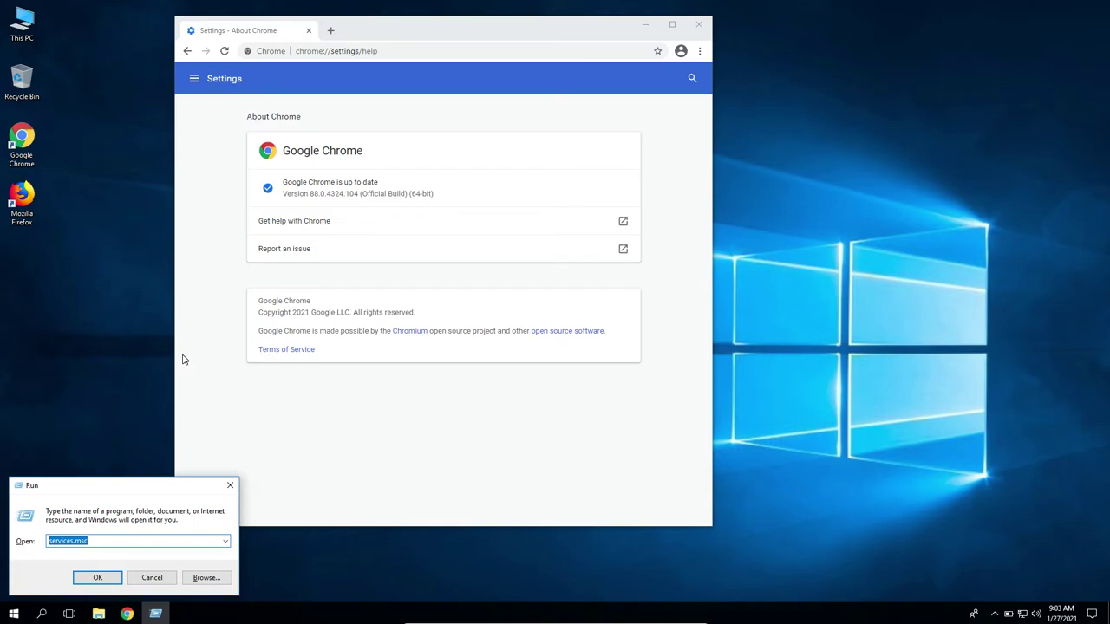
pyautogui.press('BackSpace')
pyautogui.write('msconfig')
pyautogui.moveTo(84, 541); pyautogui.dragTo(36, 541)
pyautogui.click(75, 542)
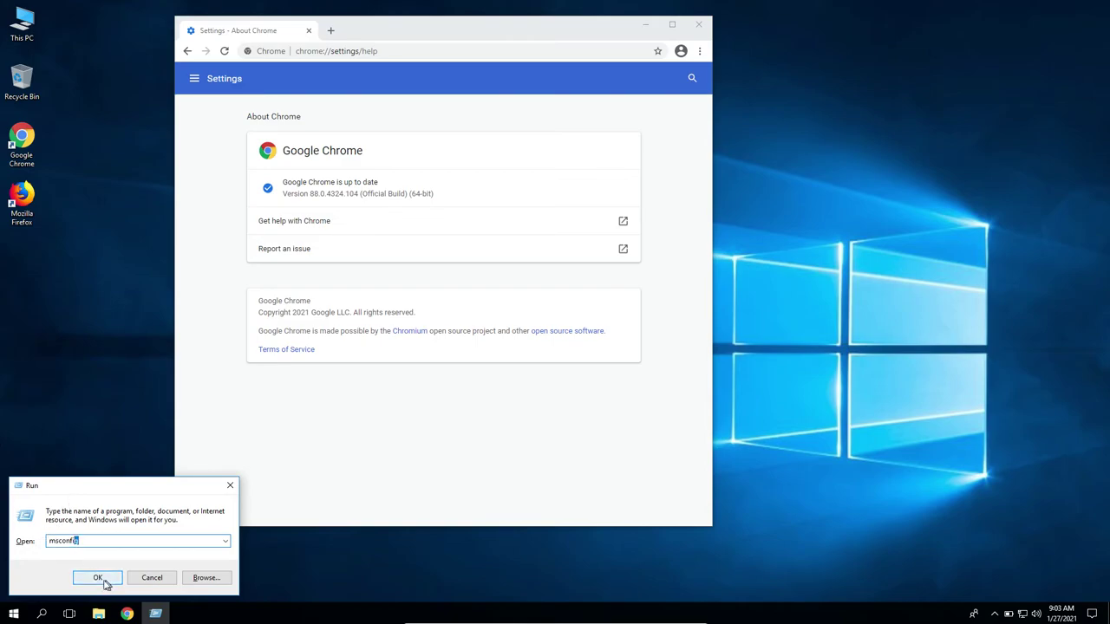
pyautogui.click(97, 578)
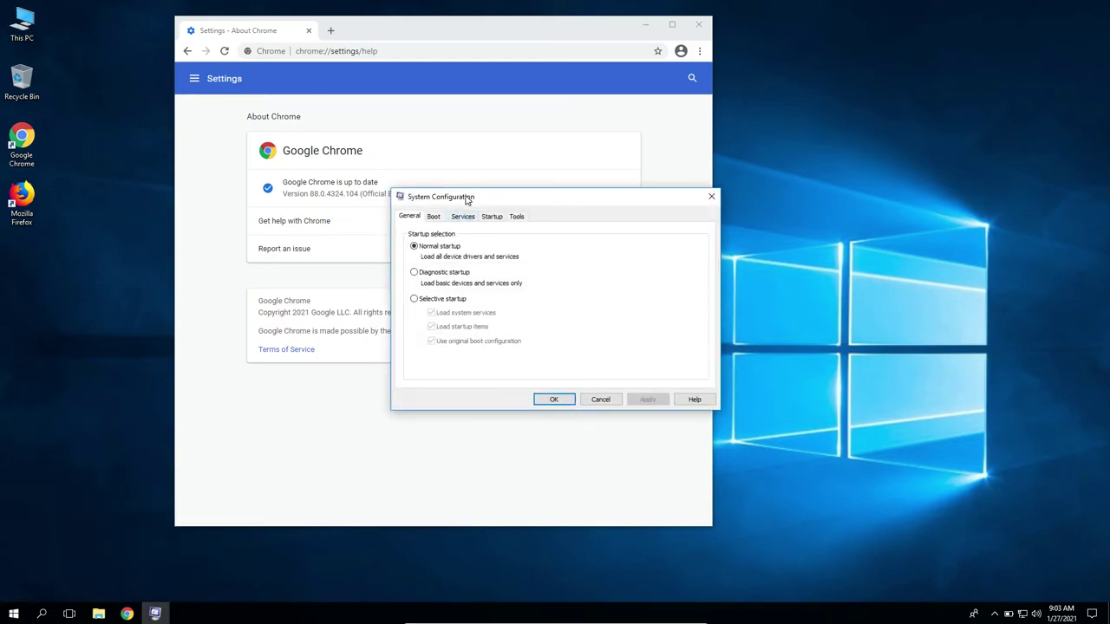
pyautogui.moveTo(467, 198); pyautogui.dragTo(237, 157)
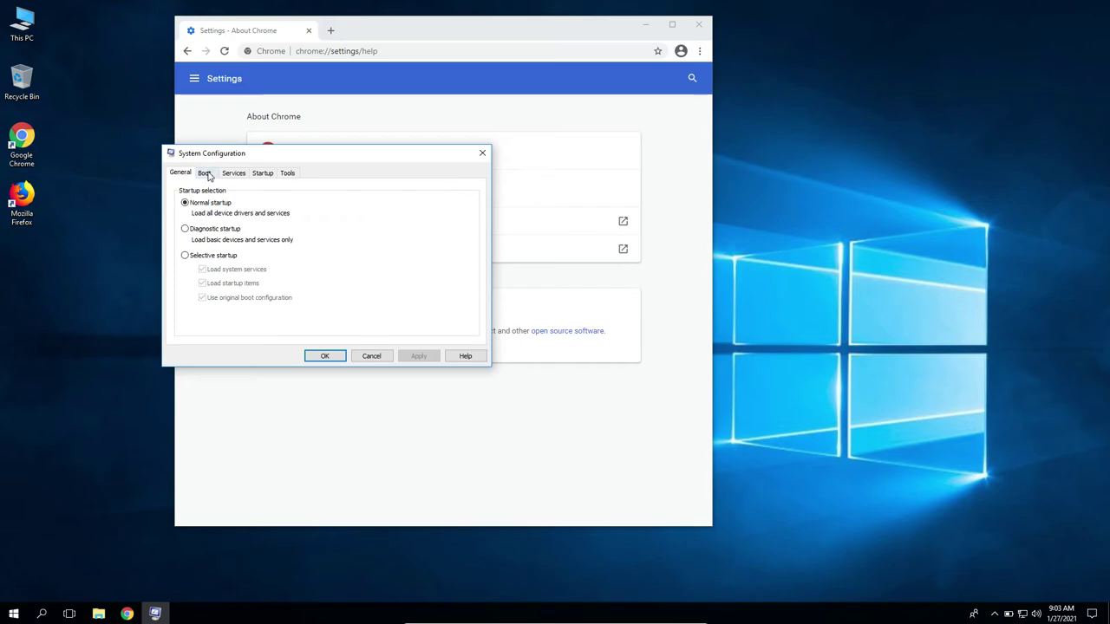
# Disable both Google Update Service entries, gupdate and gupdatem, in System Configuration's list of services and apply the change.
pyautogui.click(231, 174)
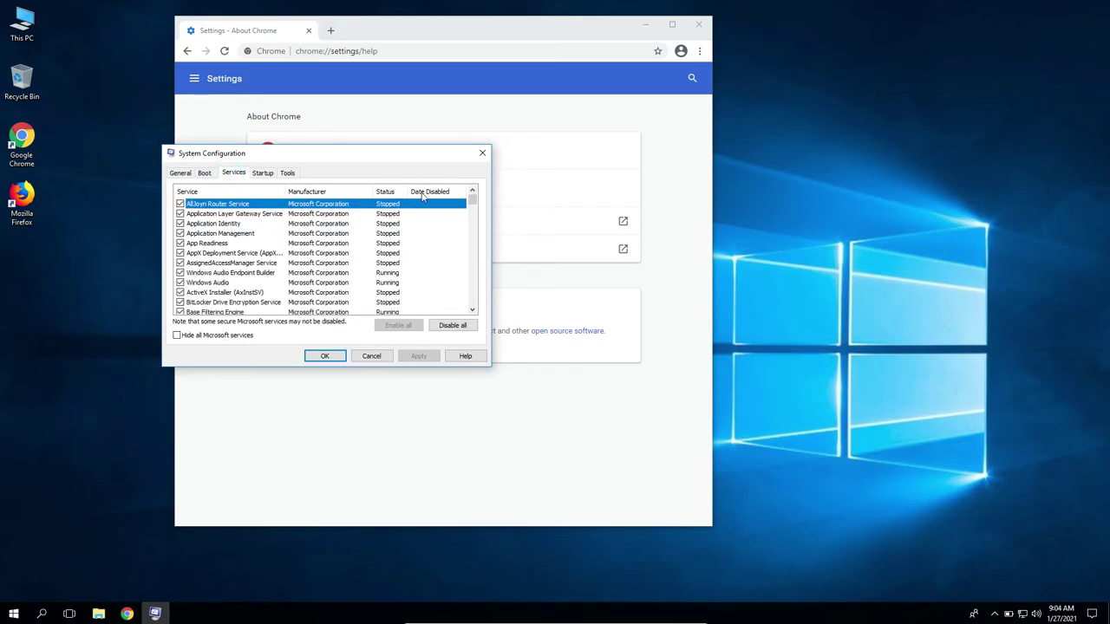
pyautogui.moveTo(471, 204); pyautogui.dragTo(474, 254)
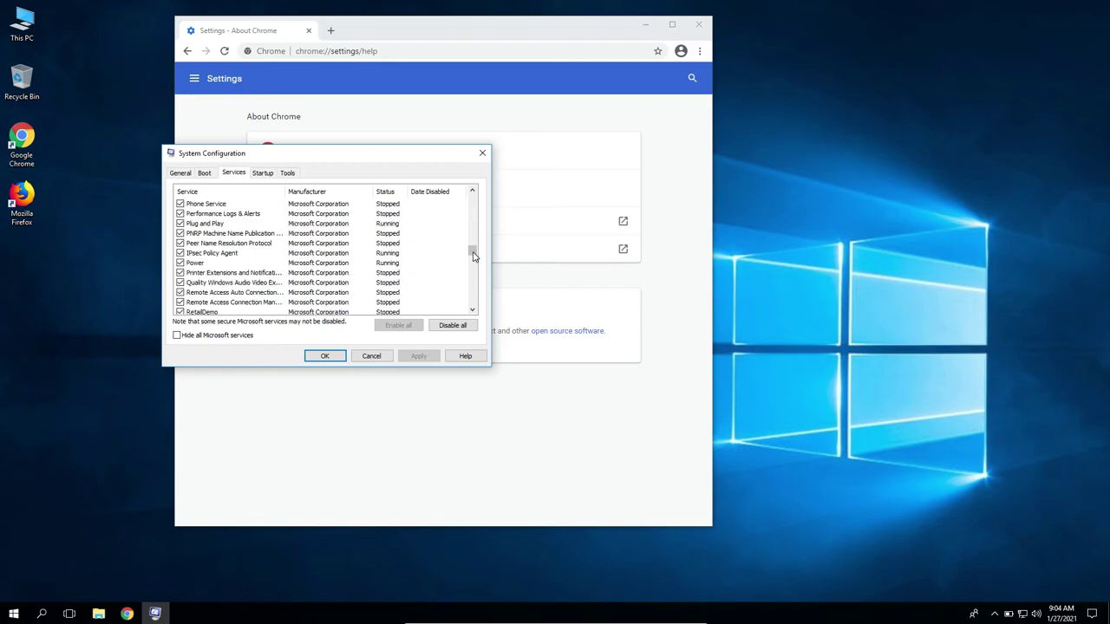
pyautogui.click(213, 224)
pyautogui.press('g')
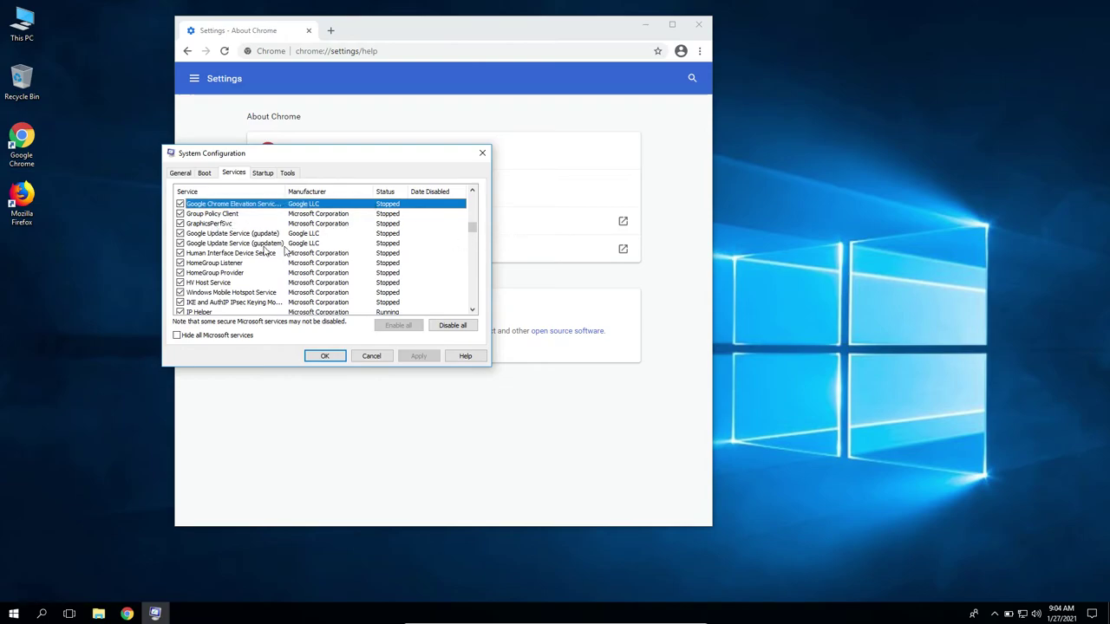
pyautogui.click(240, 233)
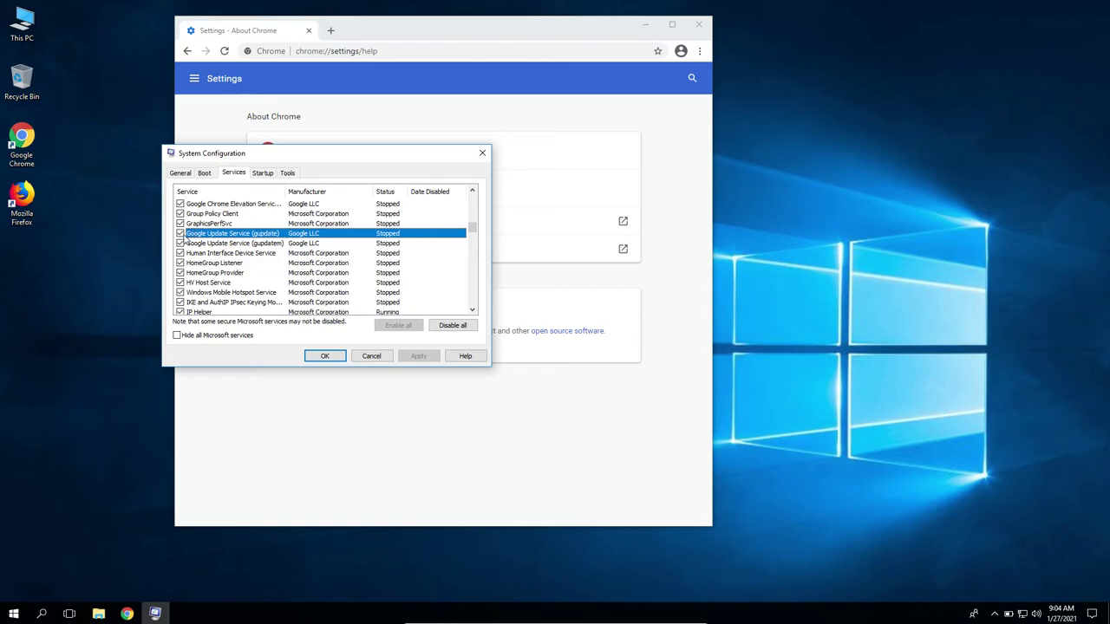
pyautogui.click(181, 234)
pyautogui.click(180, 244)
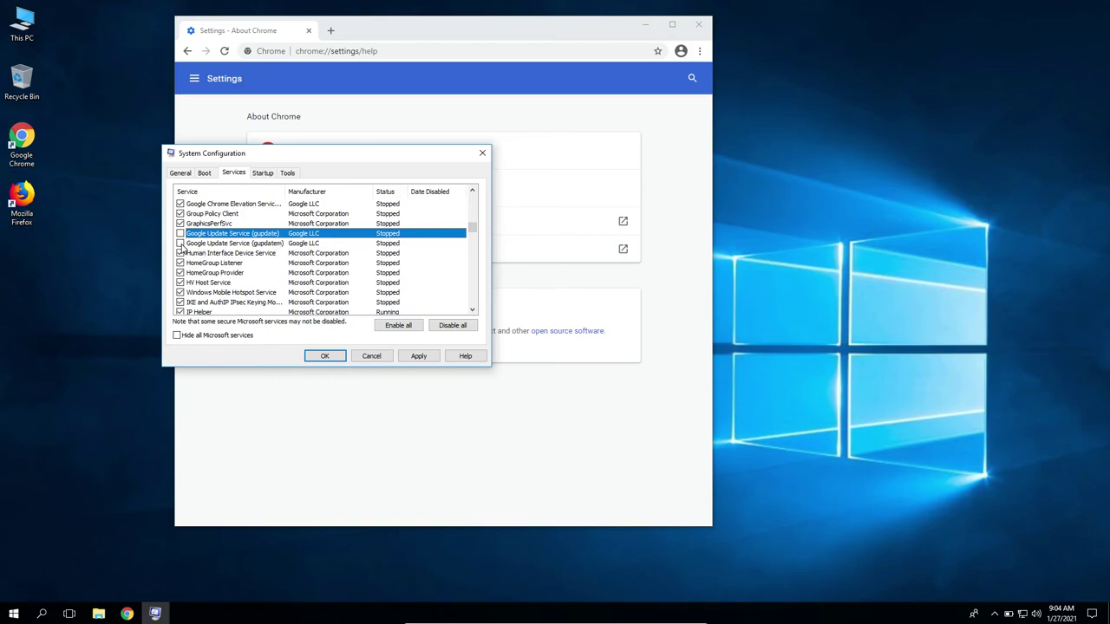
pyautogui.click(421, 355)
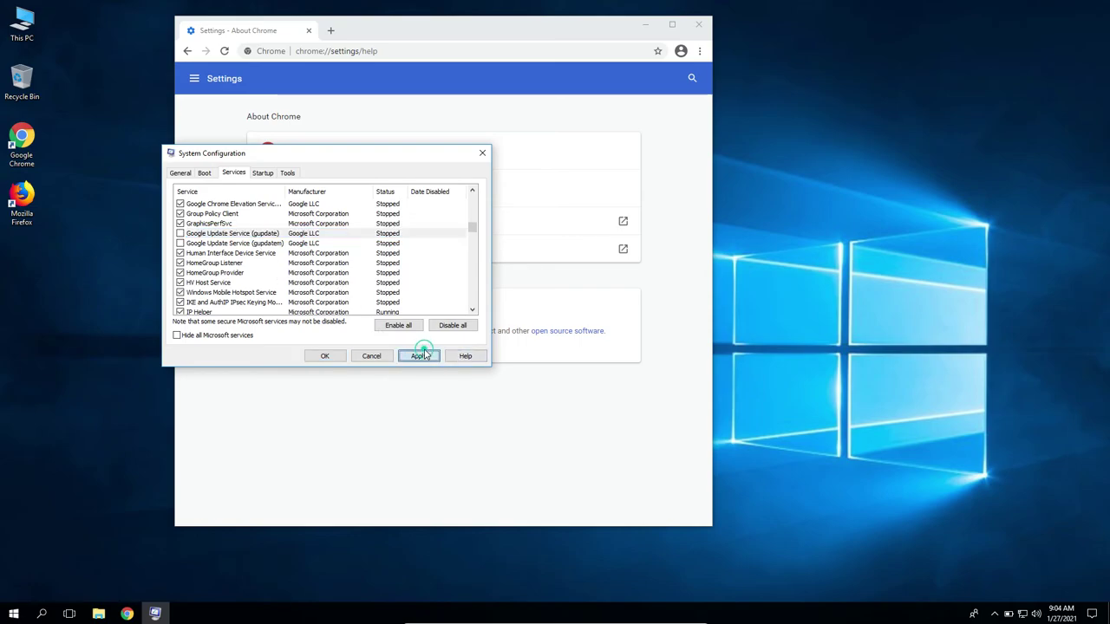
# Close System Configuration and choose to exit without restarting the computer.
pyautogui.click(326, 356)
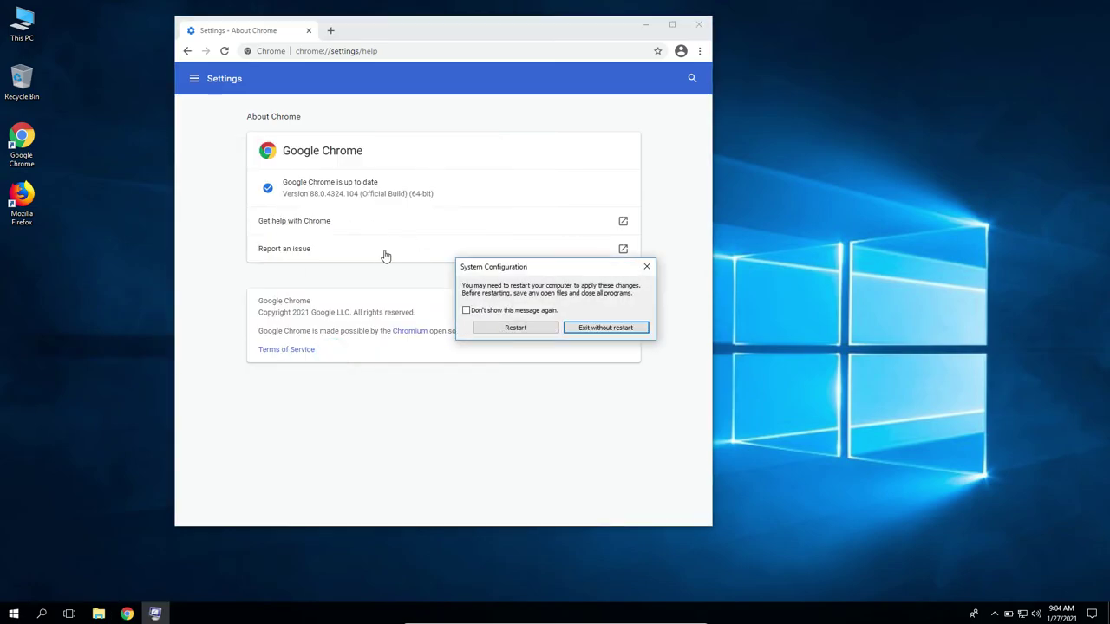
pyautogui.moveTo(513, 271); pyautogui.dragTo(329, 250)
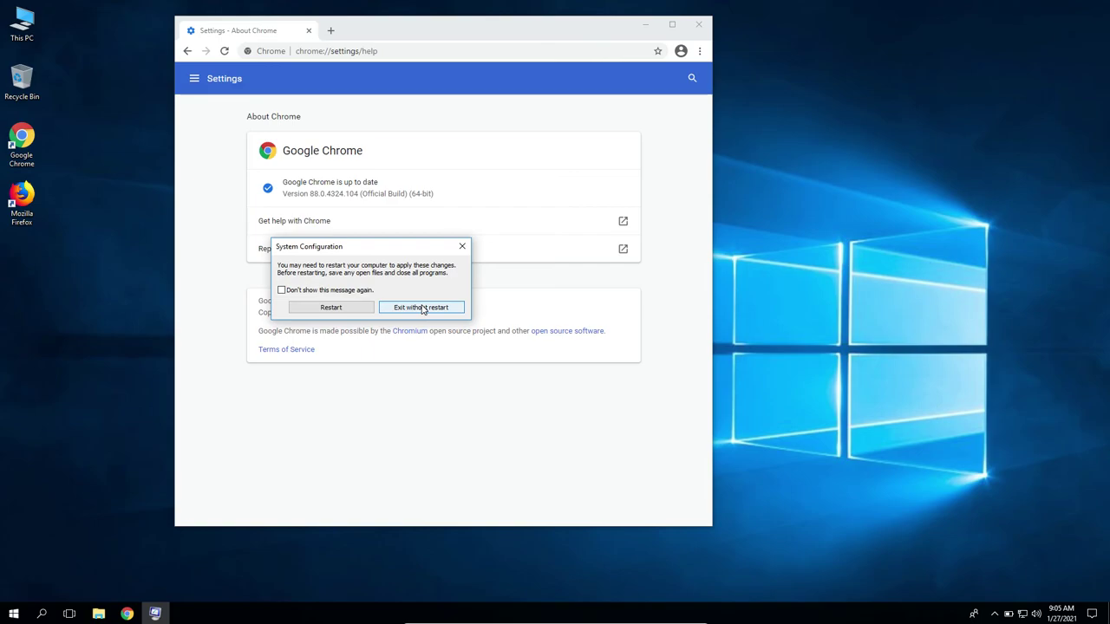
pyautogui.click(422, 309)
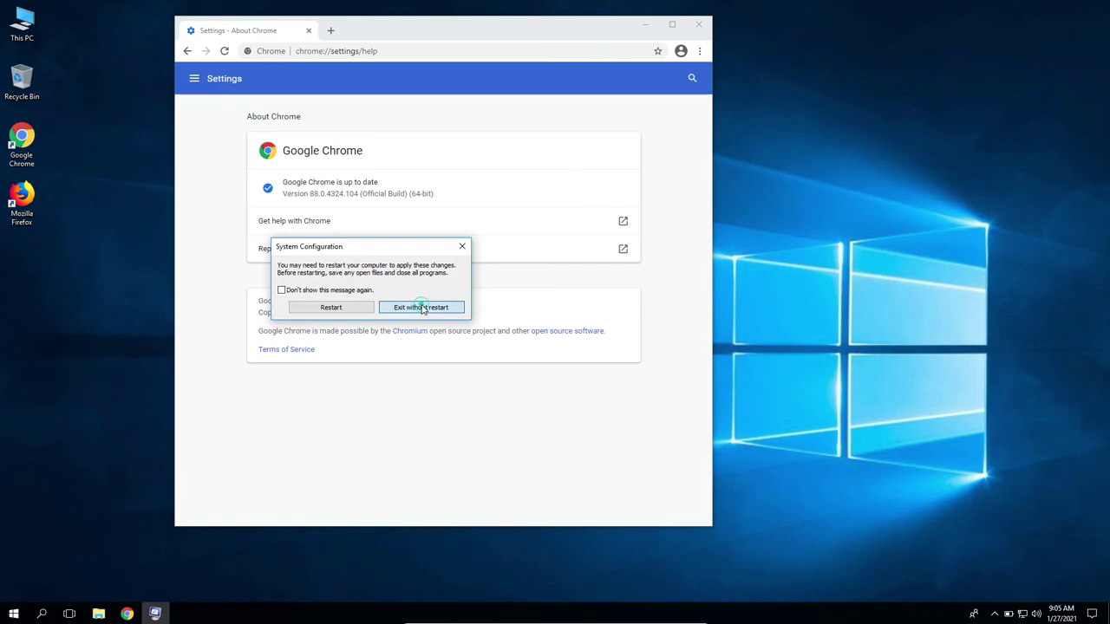
# Check for updates on the About Google Chrome page and deny Google Update permission to make changes to the device.
pyautogui.click(700, 54)
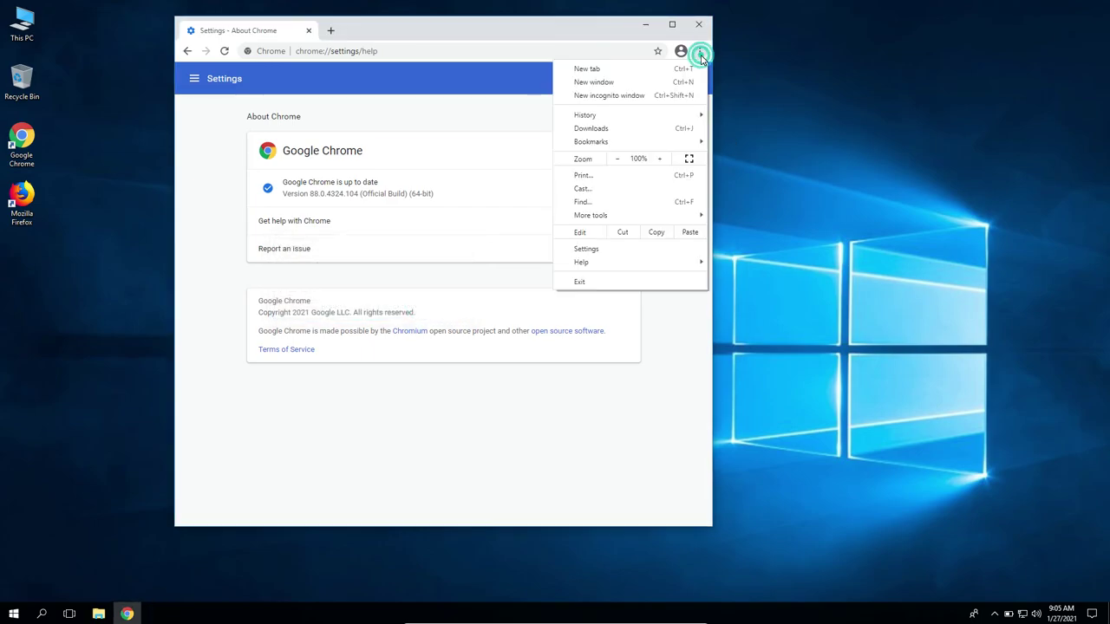
pyautogui.click(597, 263)
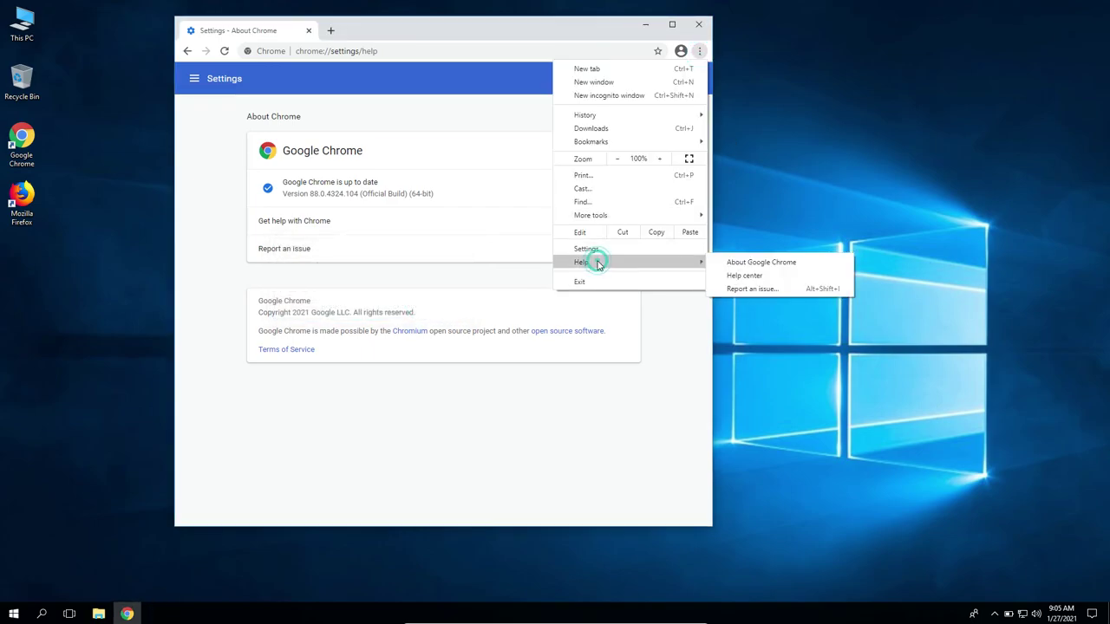
pyautogui.click(751, 263)
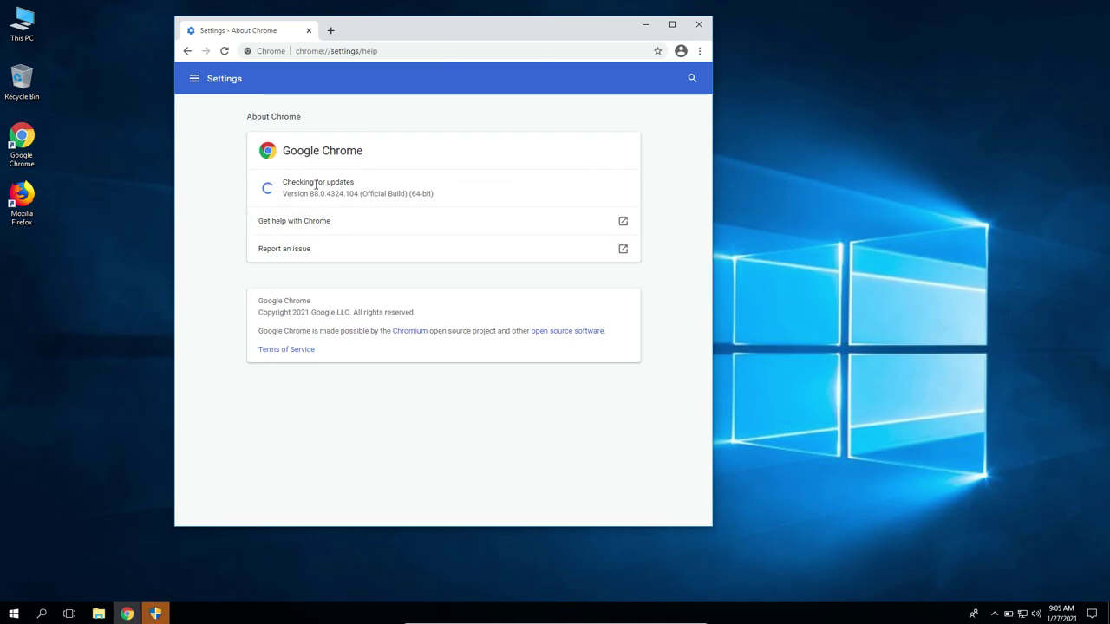
pyautogui.click(155, 614)
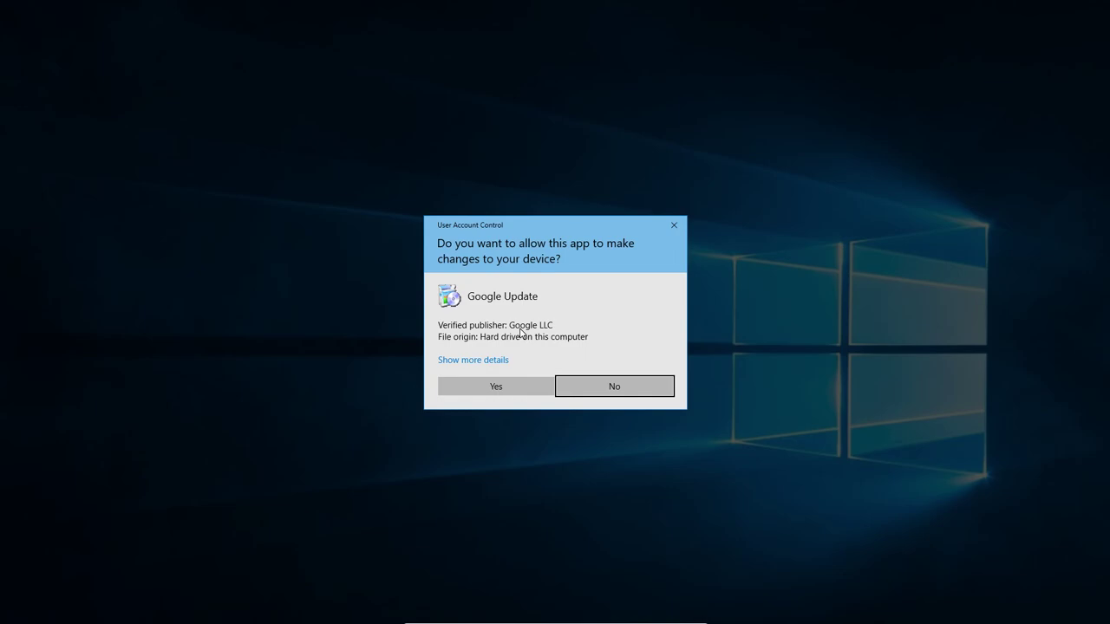
pyautogui.click(613, 390)
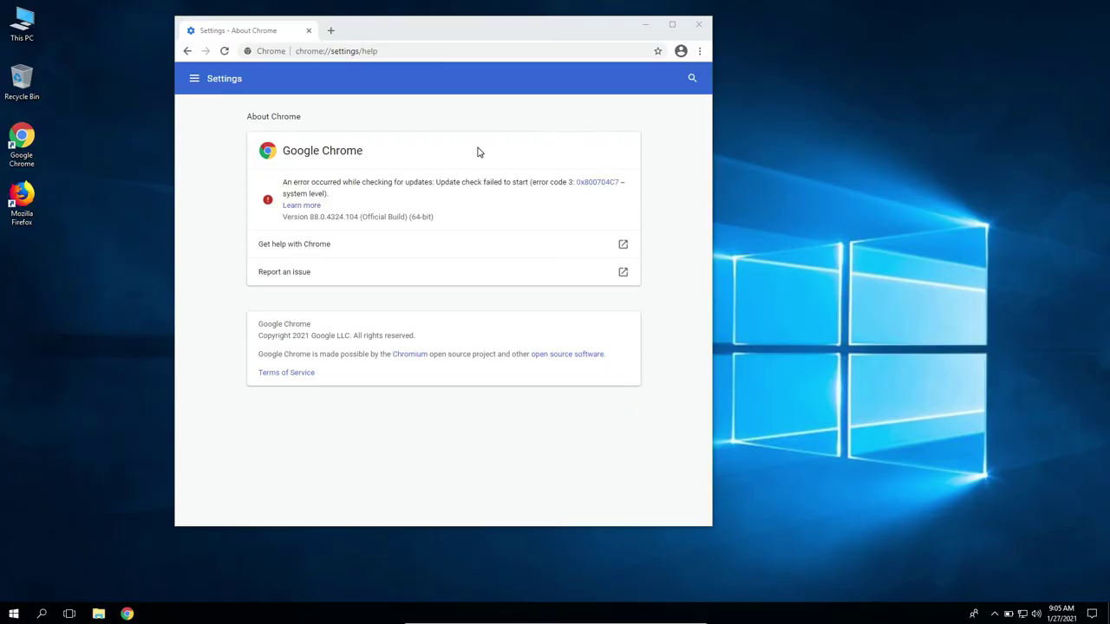
# Repeat the Chrome update check from About Google Chrome, again refusing the User Account Control request for Google Update.
pyautogui.click(699, 50)
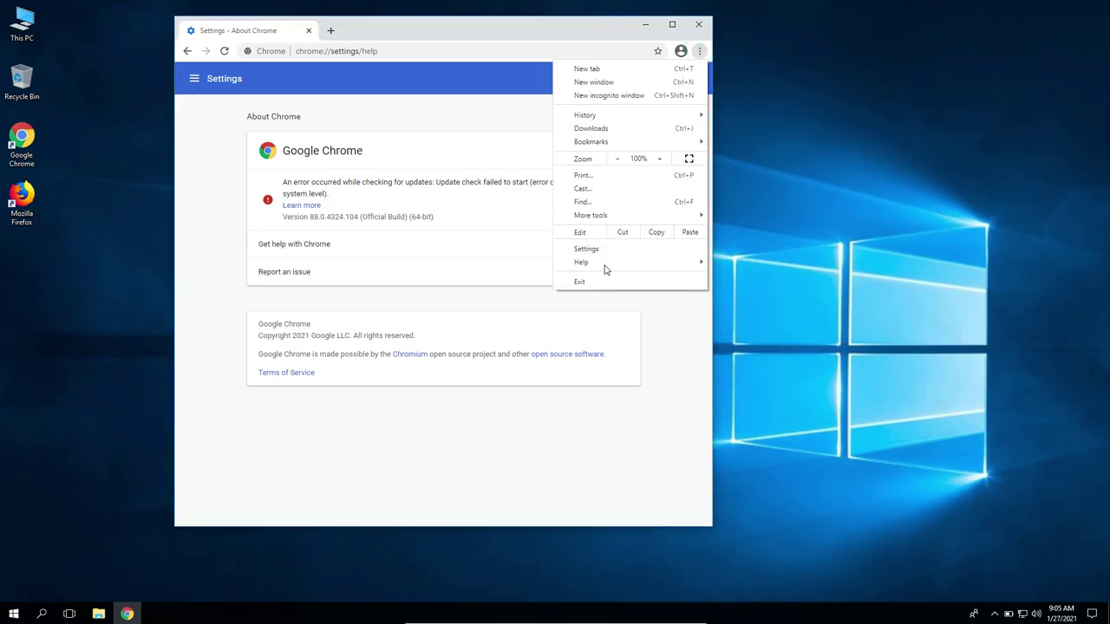
pyautogui.moveTo(606, 263)
pyautogui.click(751, 262)
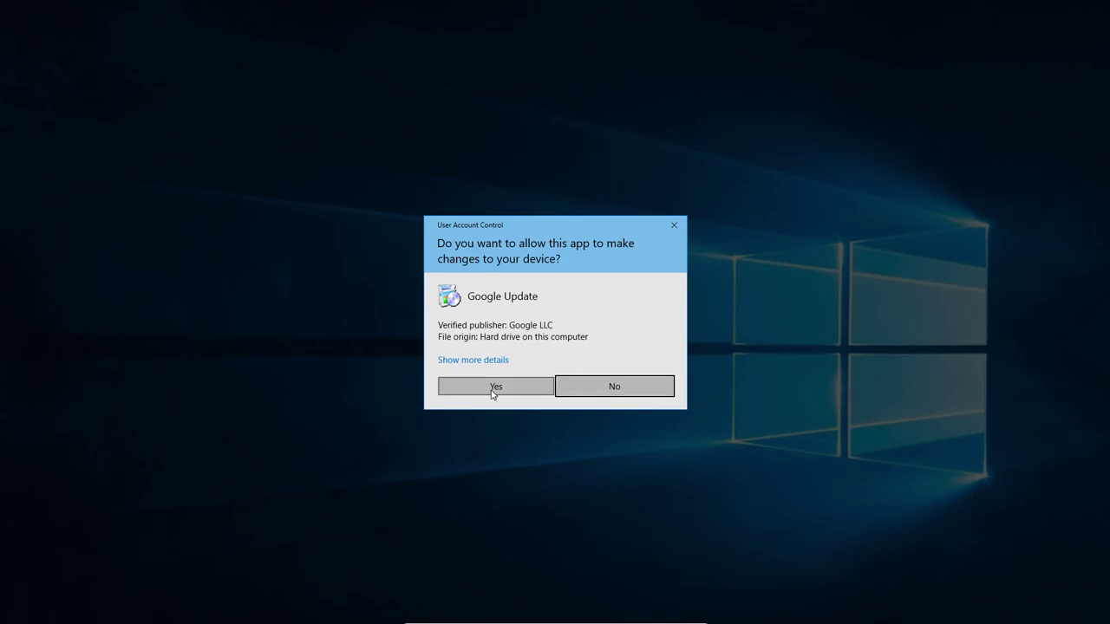
pyautogui.click(606, 387)
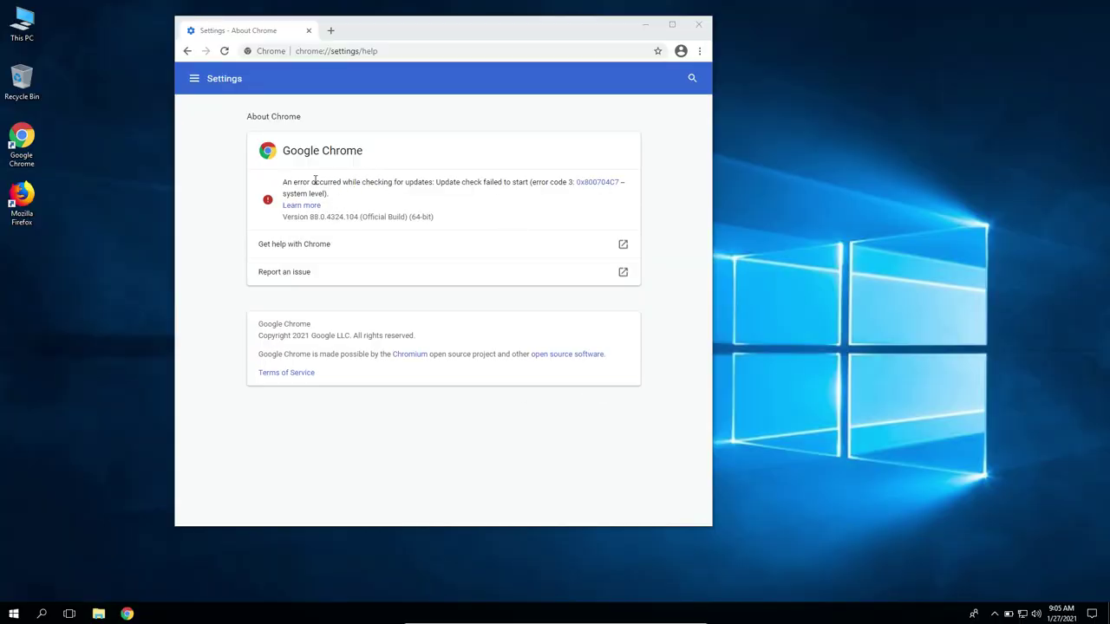